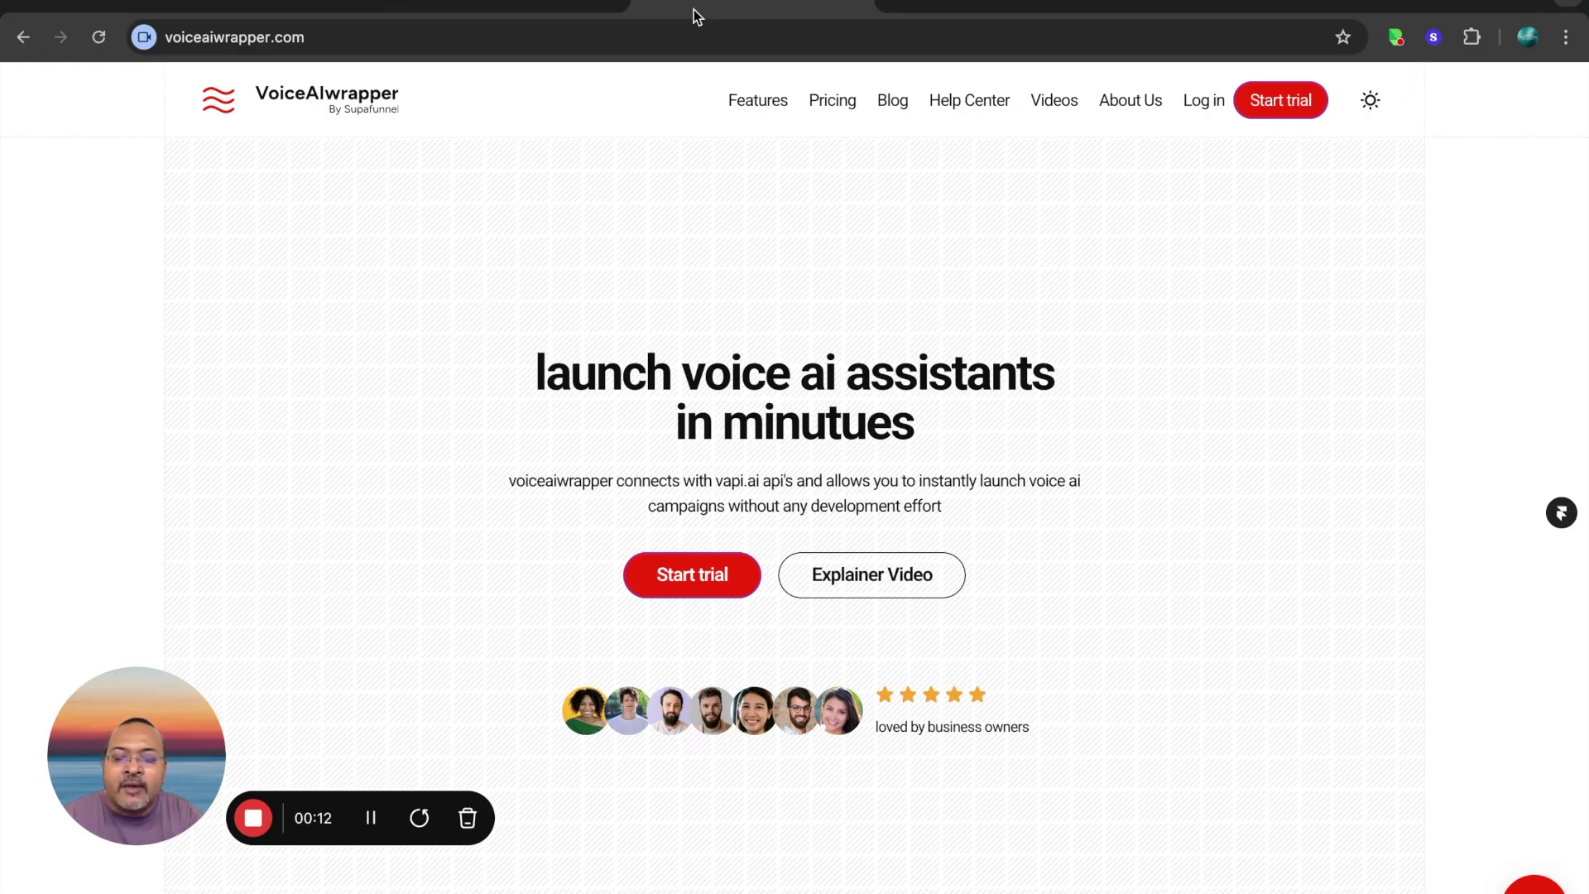
Step: Leave the marketing site tabs and bring up VoiceAIwrapper's Voice API Providers, listing Retell and VAPI
left_click(566, 5)
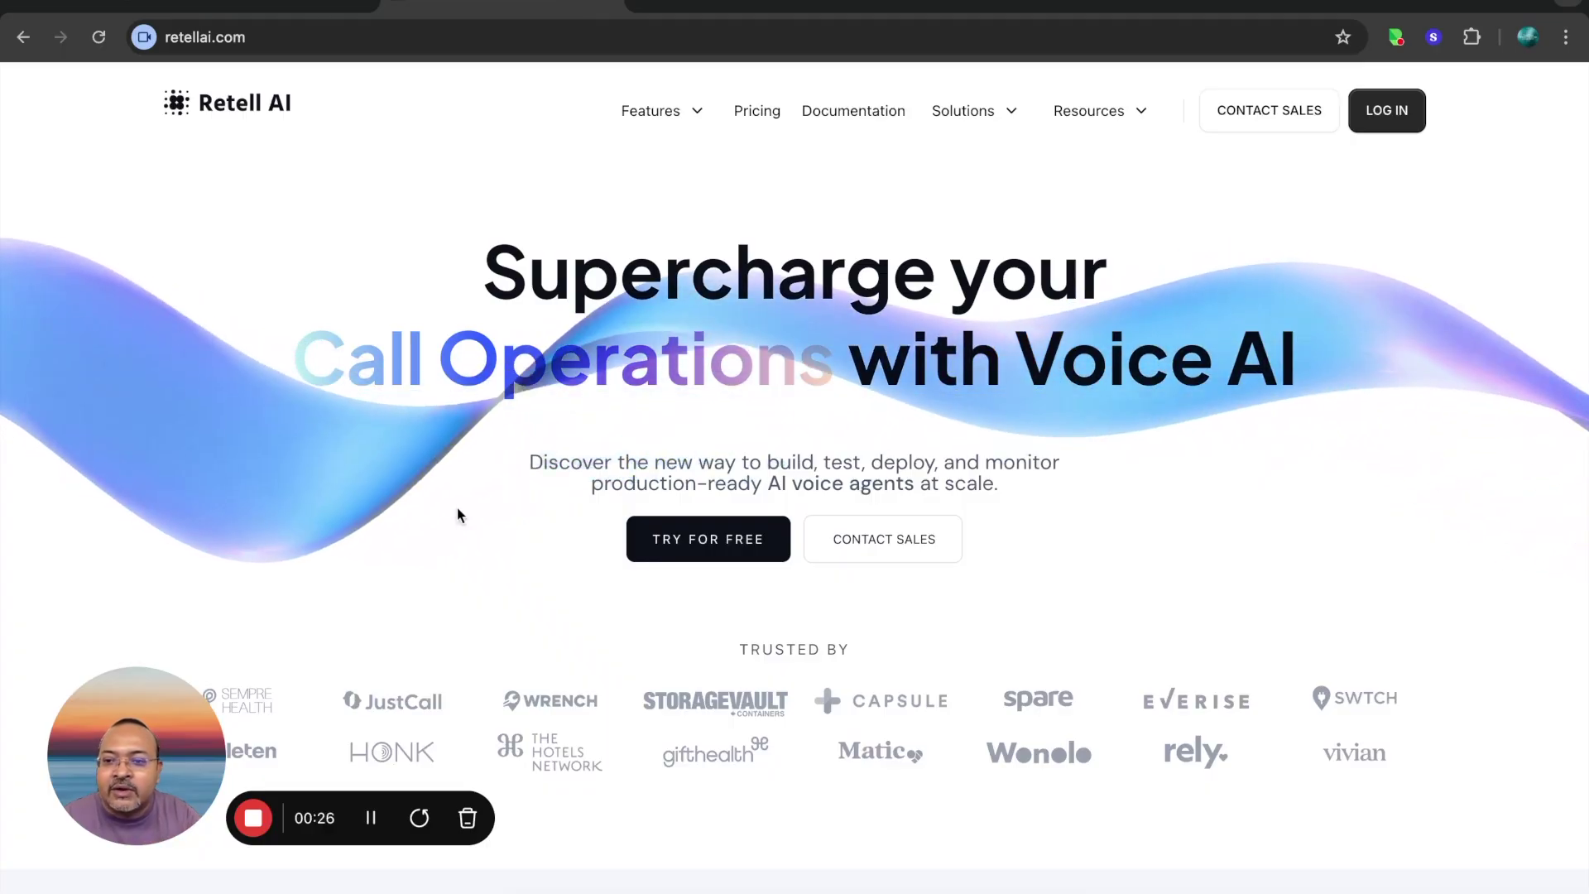
left_click(253, 818)
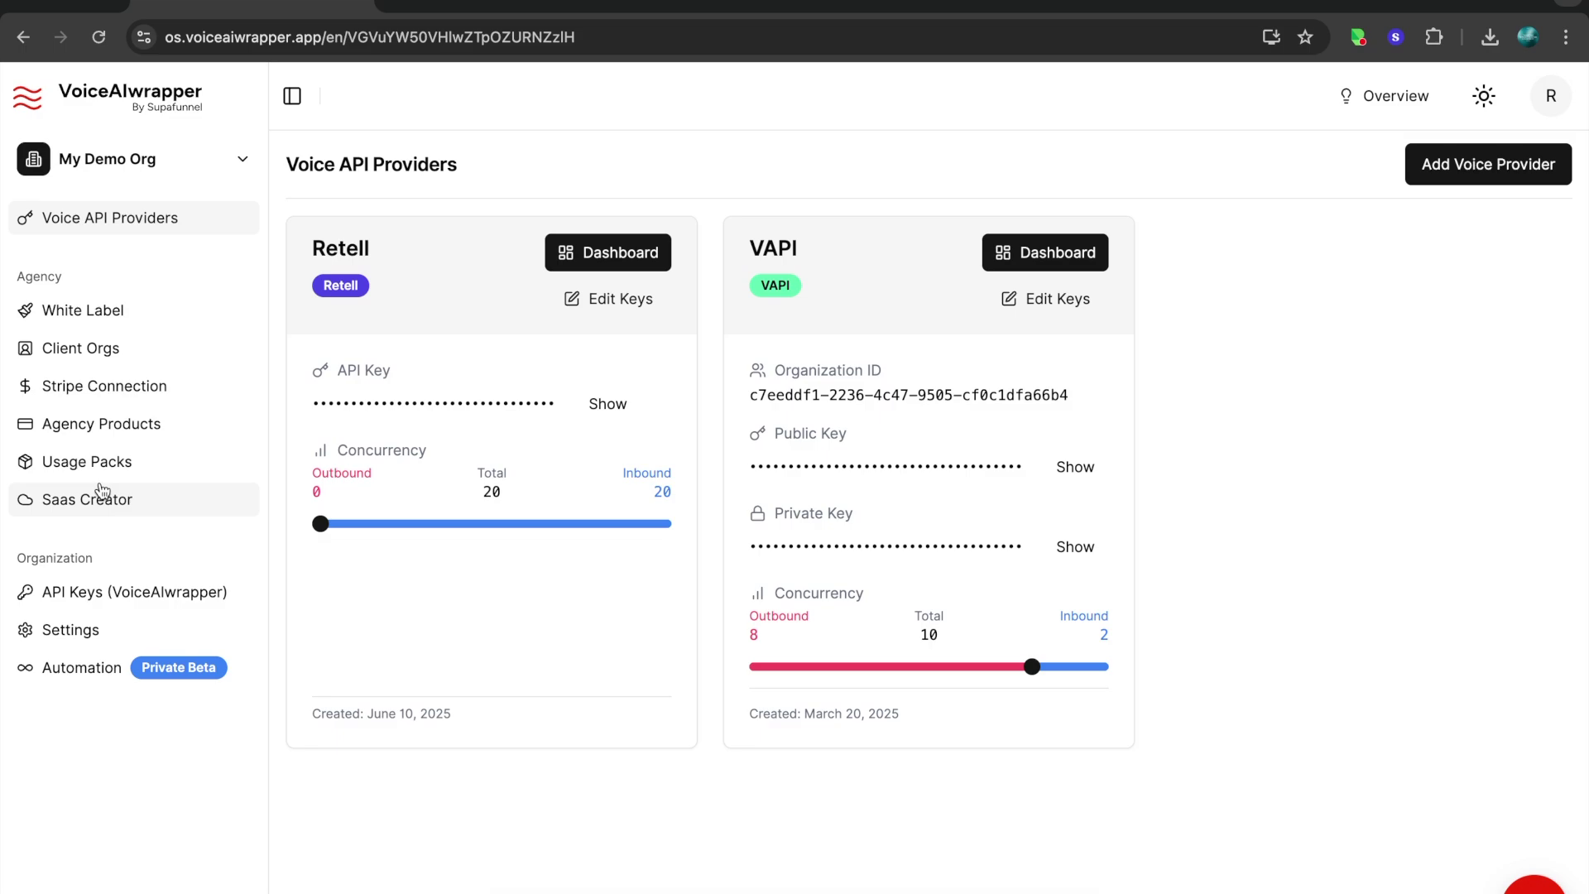
left_click(1455, 177)
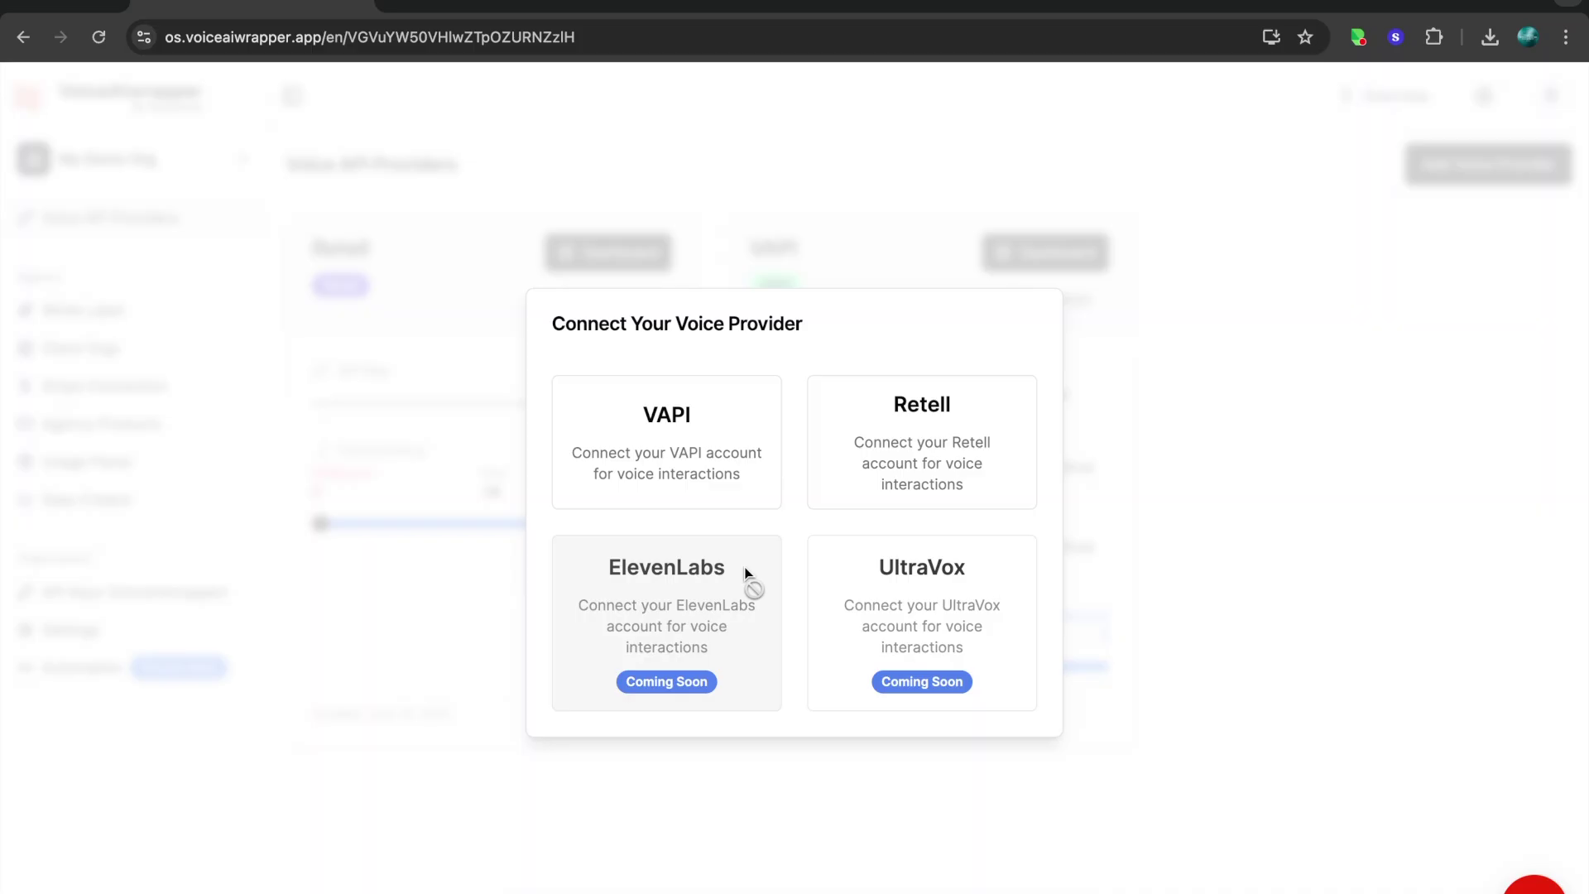
left_click(822, 188)
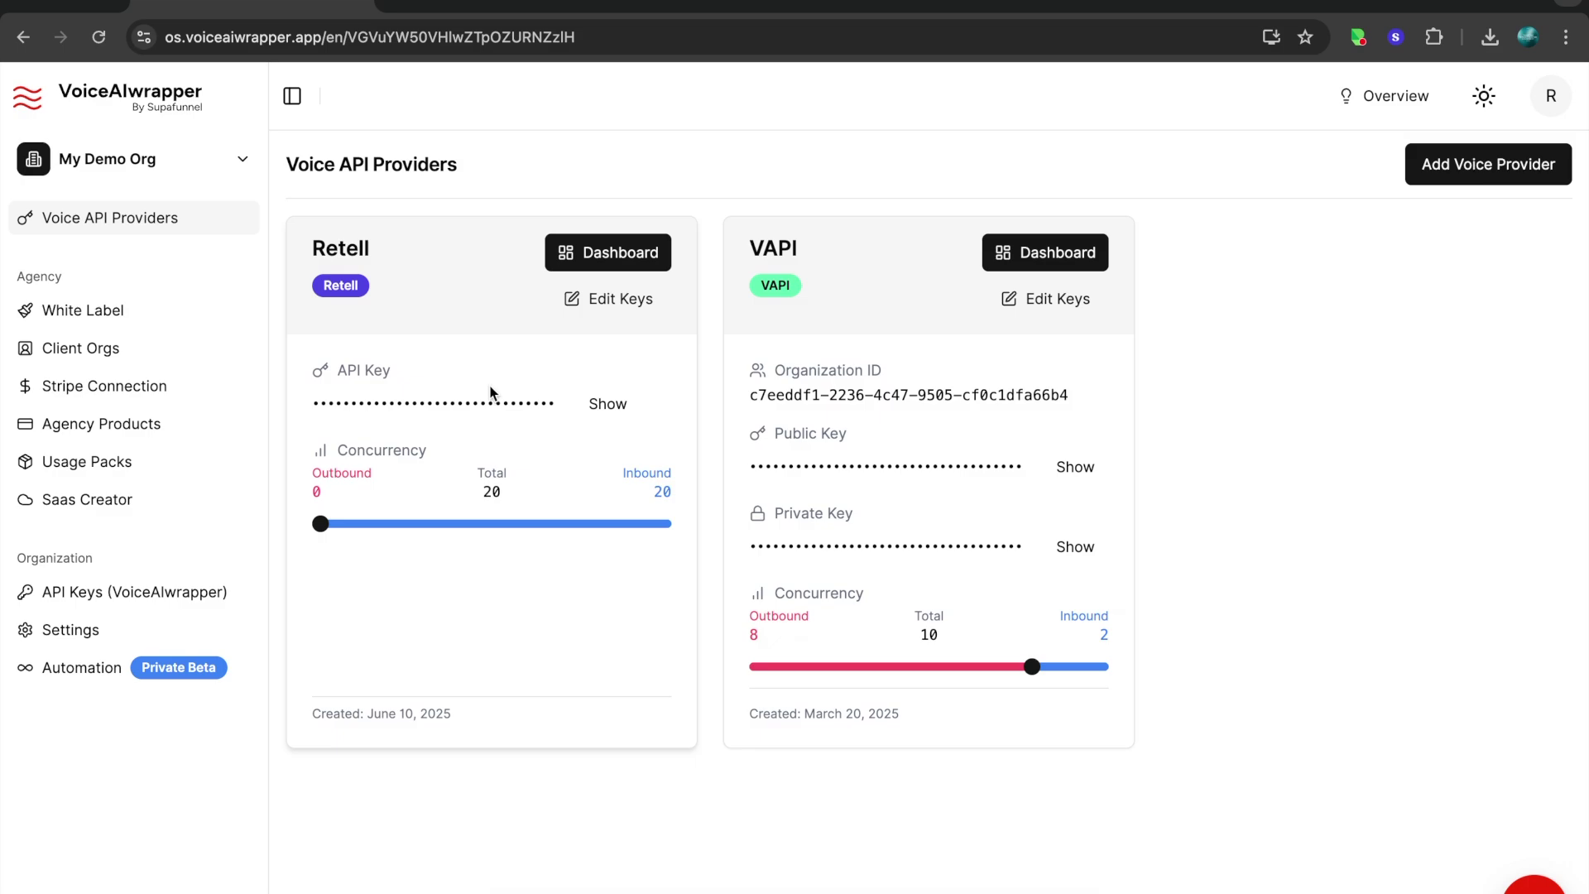
left_click(583, 311)
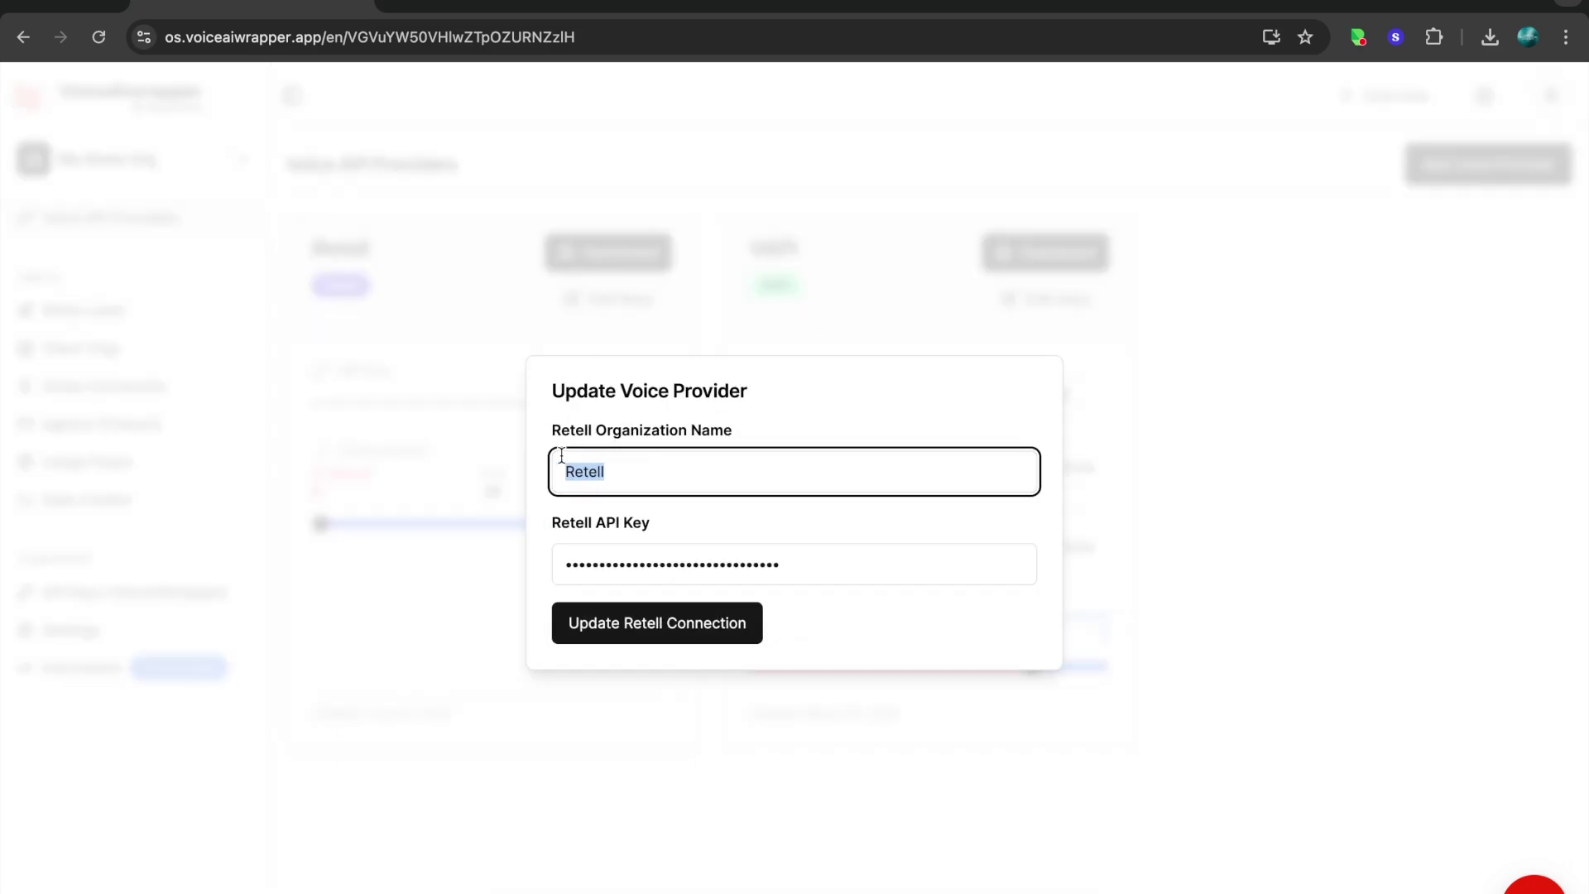
left_click(494, 339)
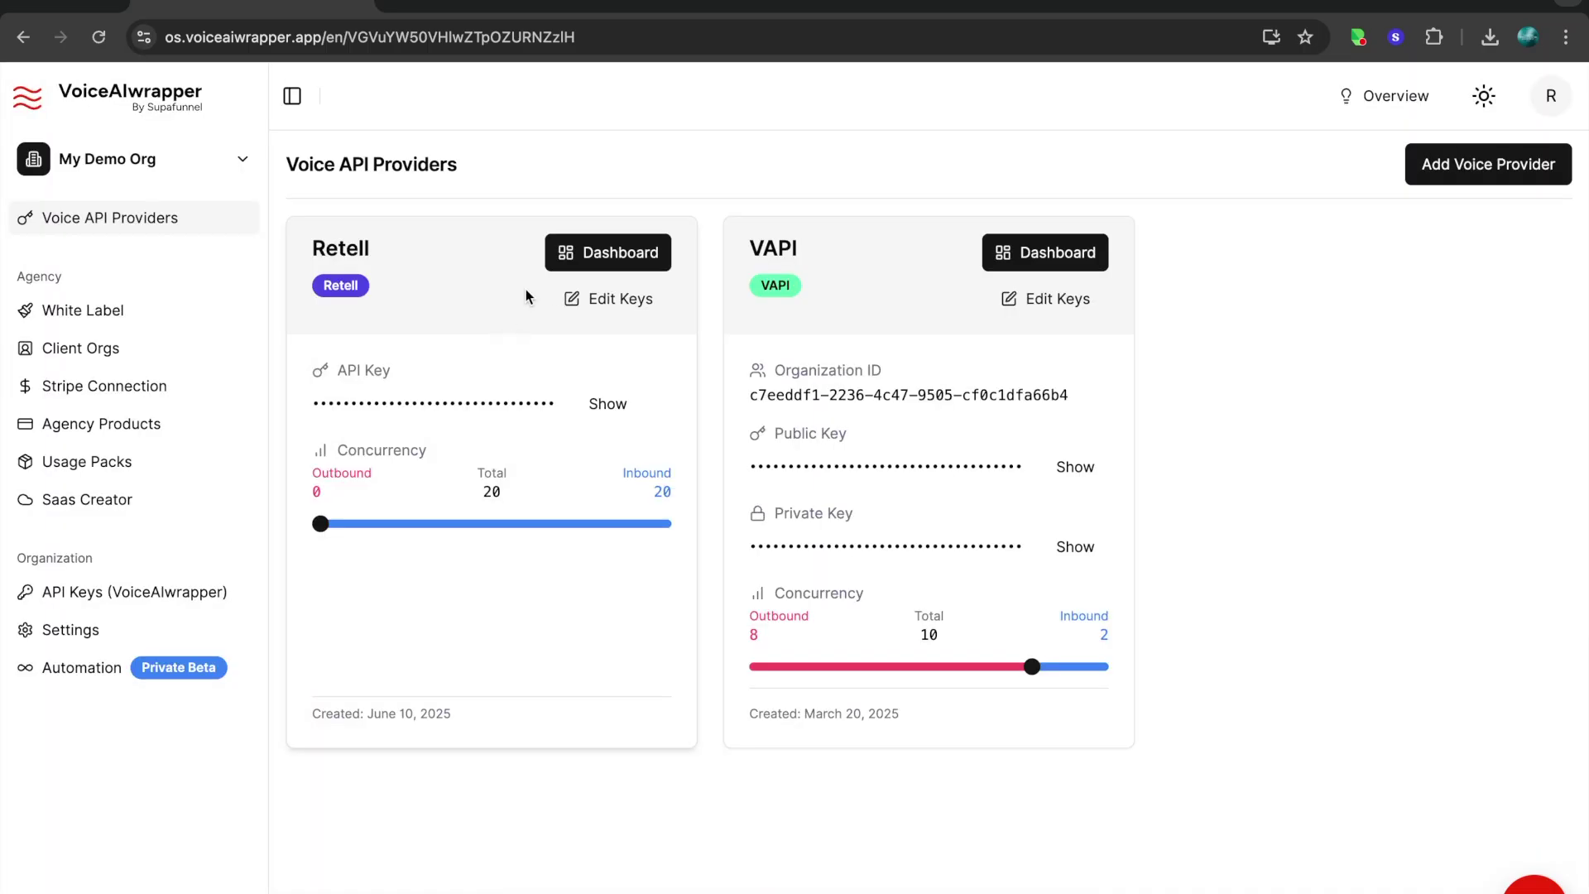
left_click(573, 263)
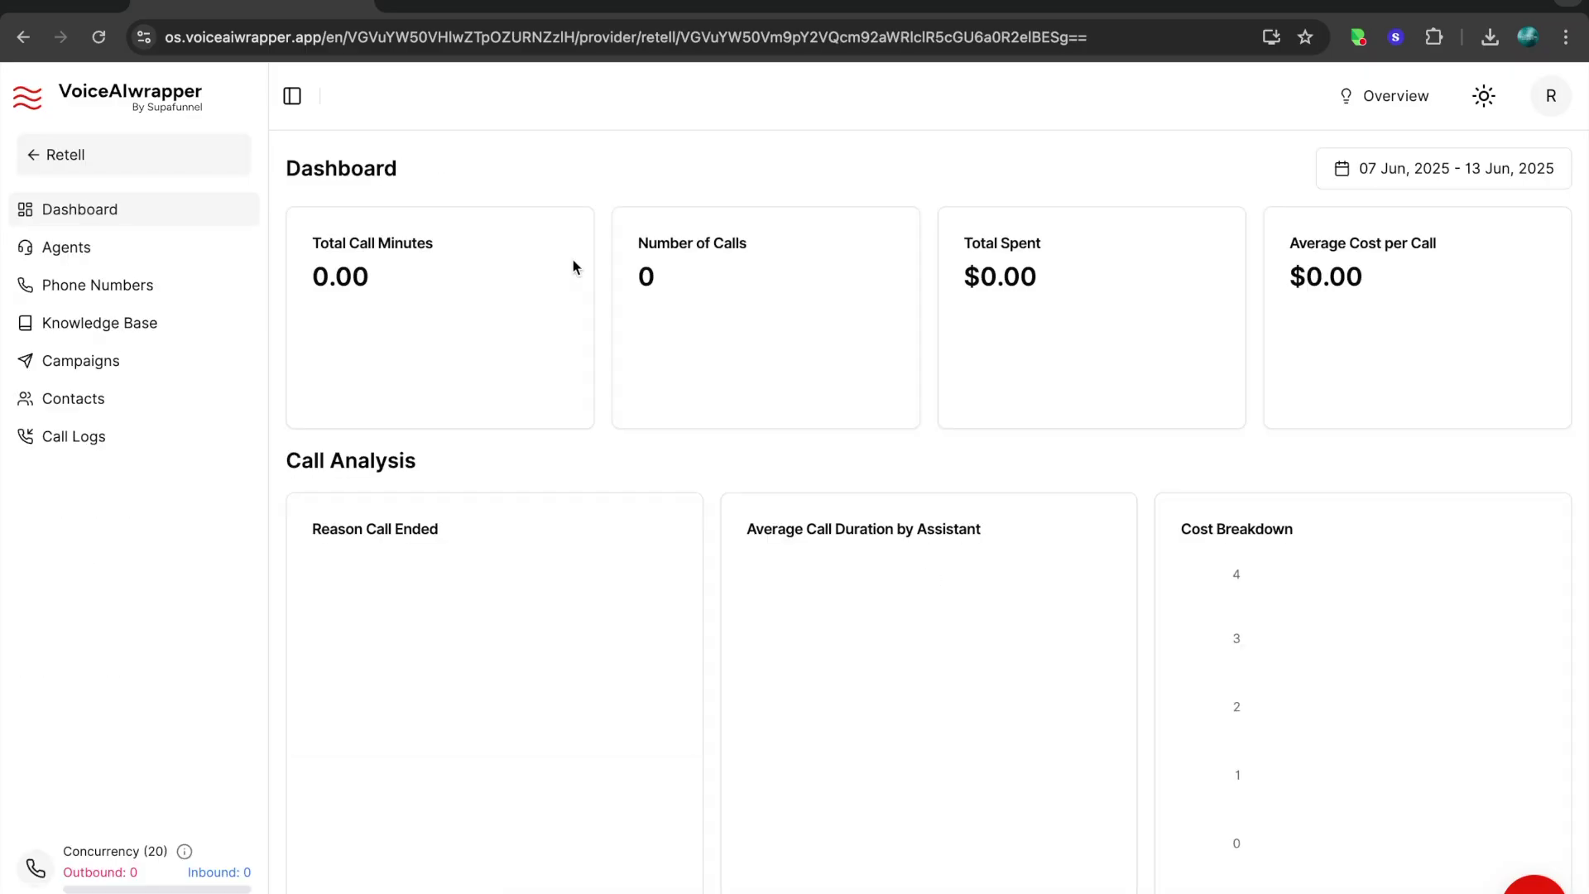
Step: Browse the Retell agents, phone numbers and campaigns, then open the Outbound campaign
left_click(202, 262)
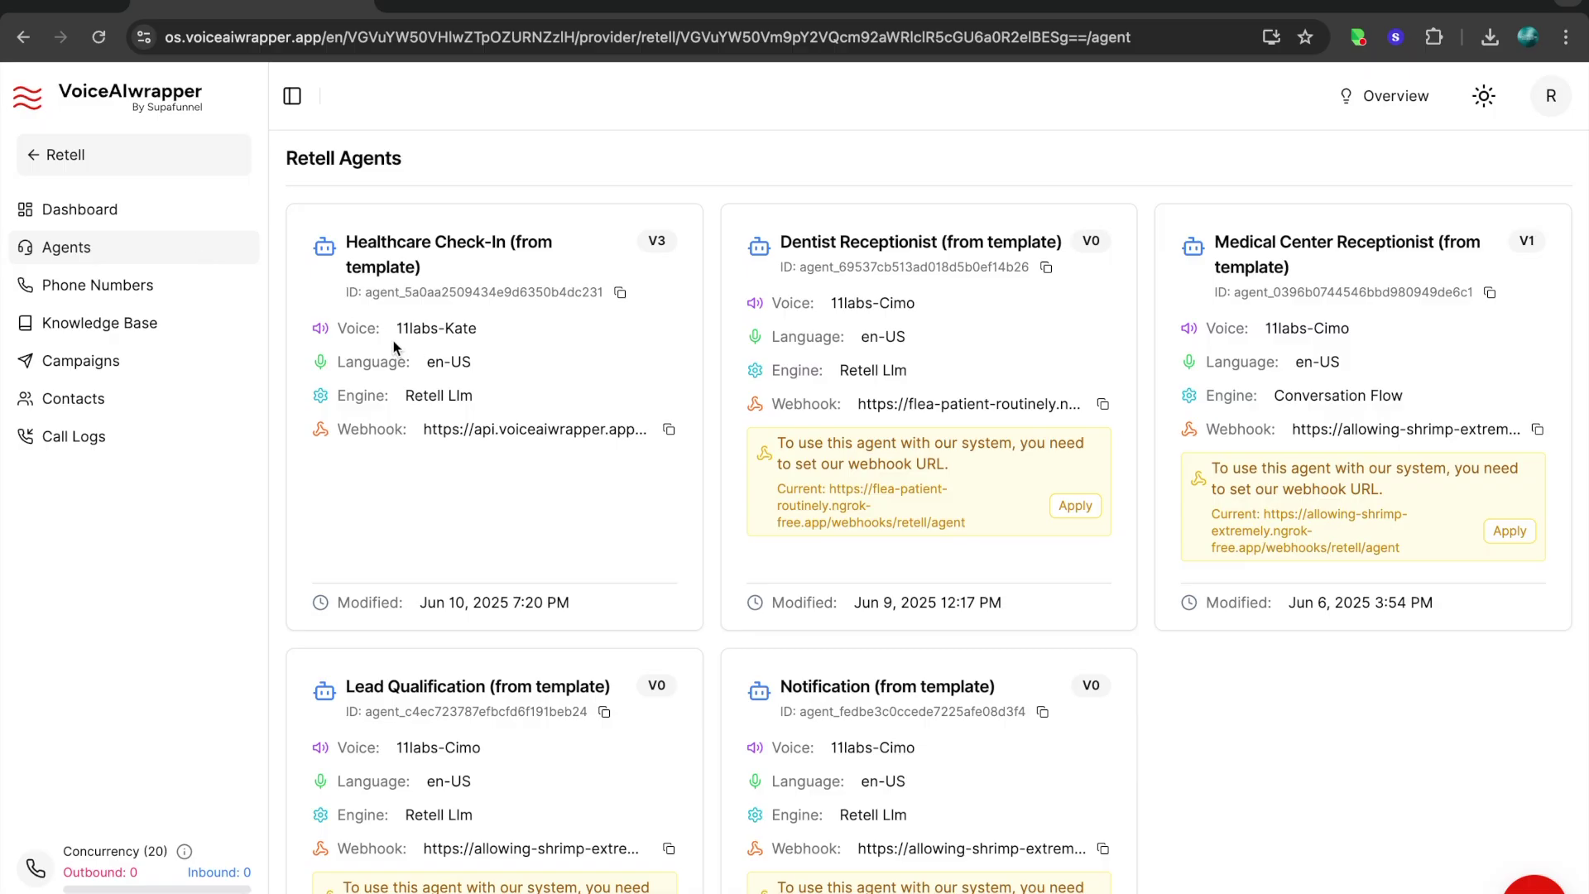
left_click(153, 286)
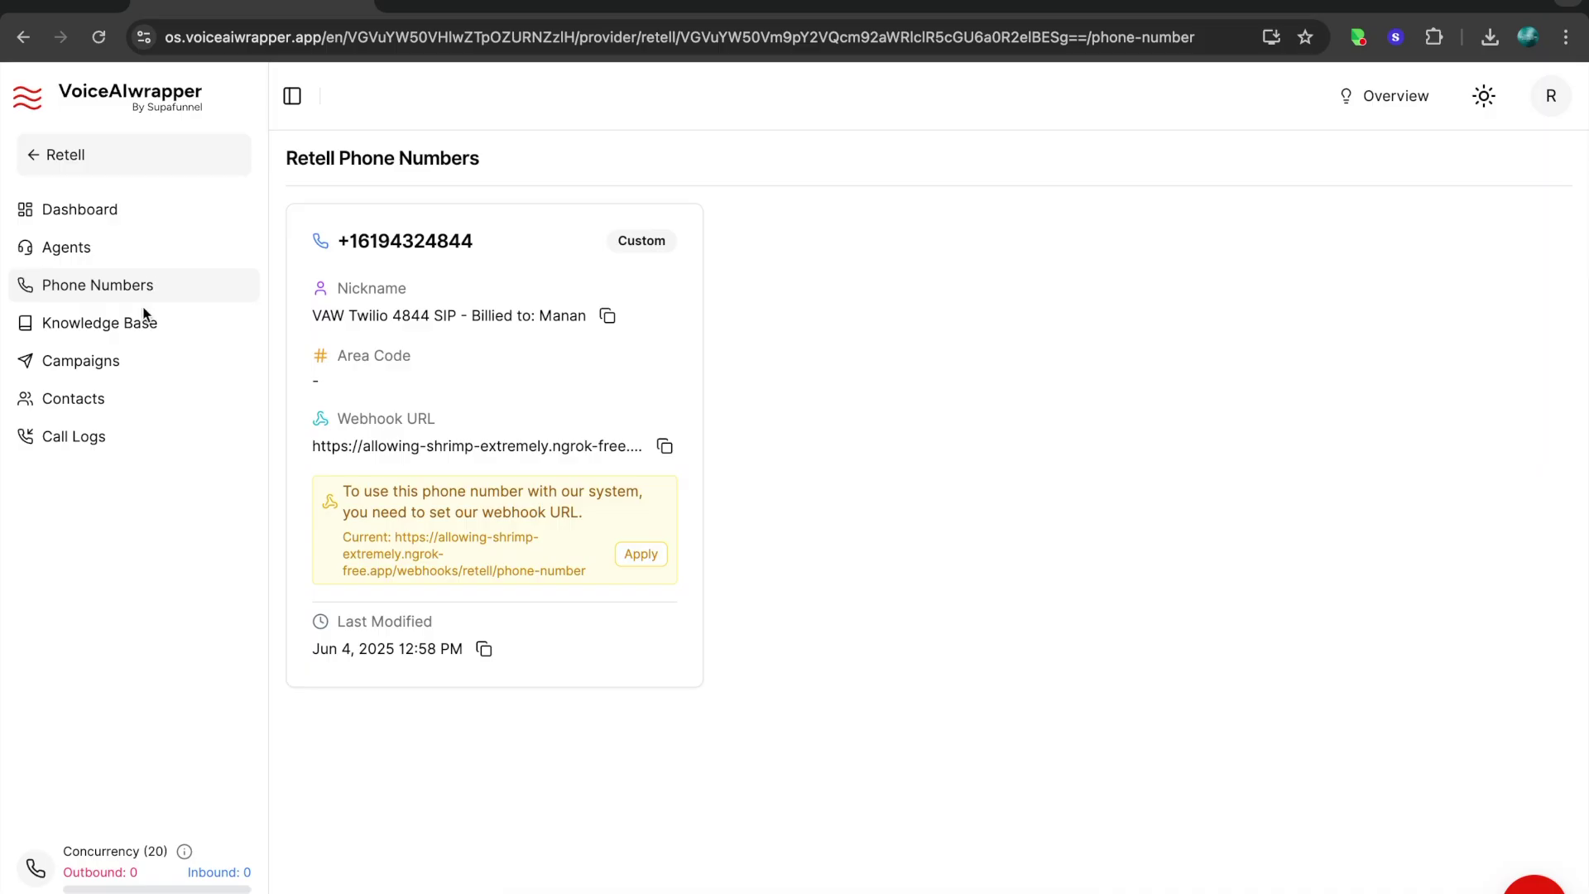
left_click(124, 364)
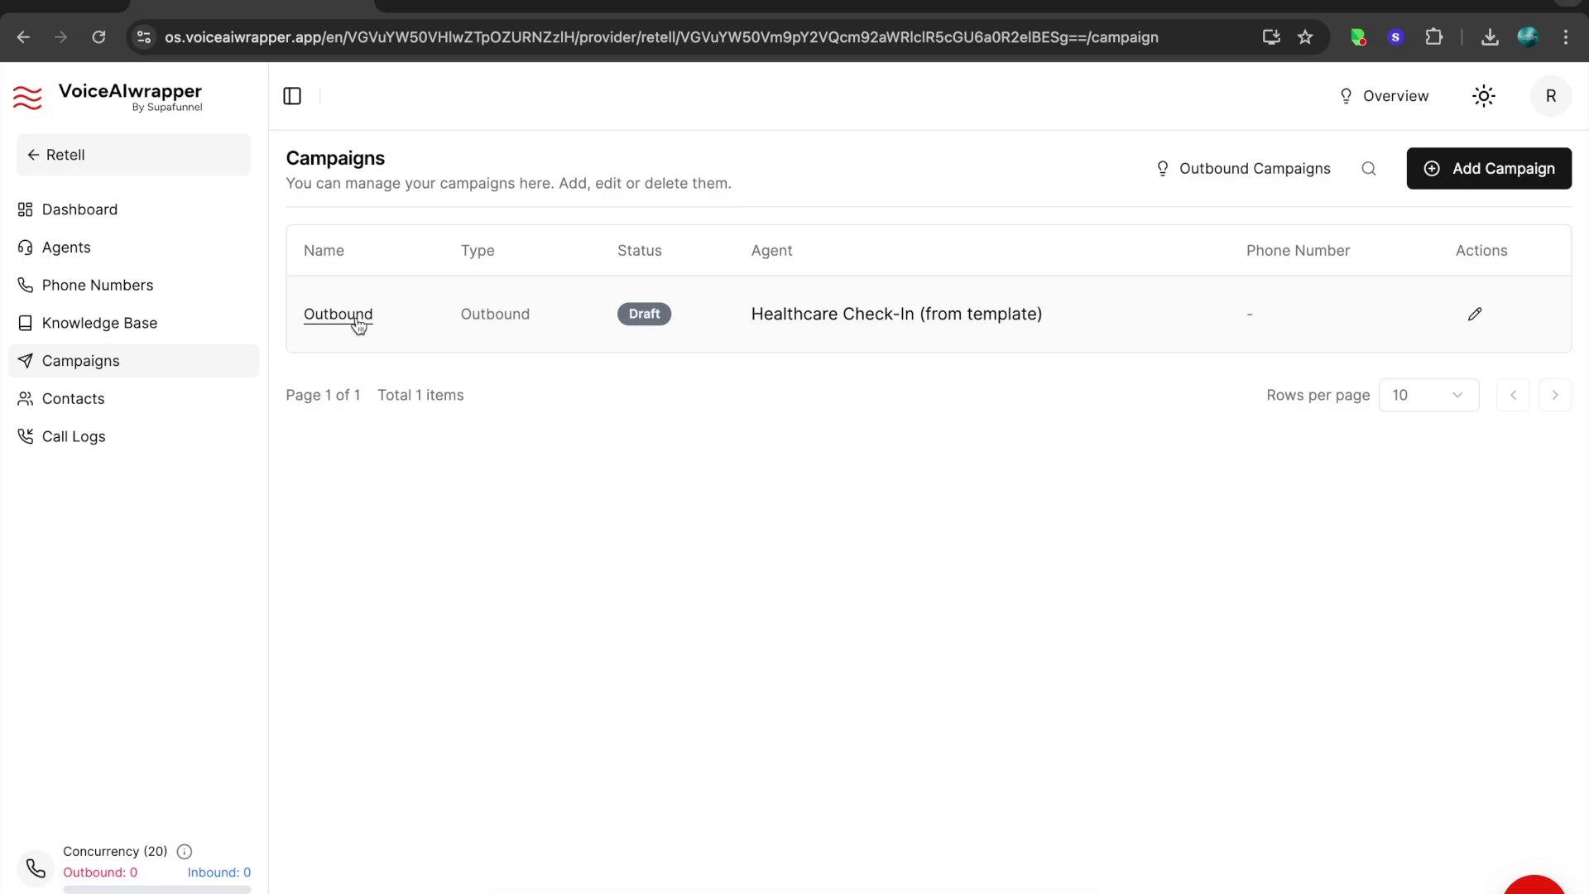
left_click(356, 319)
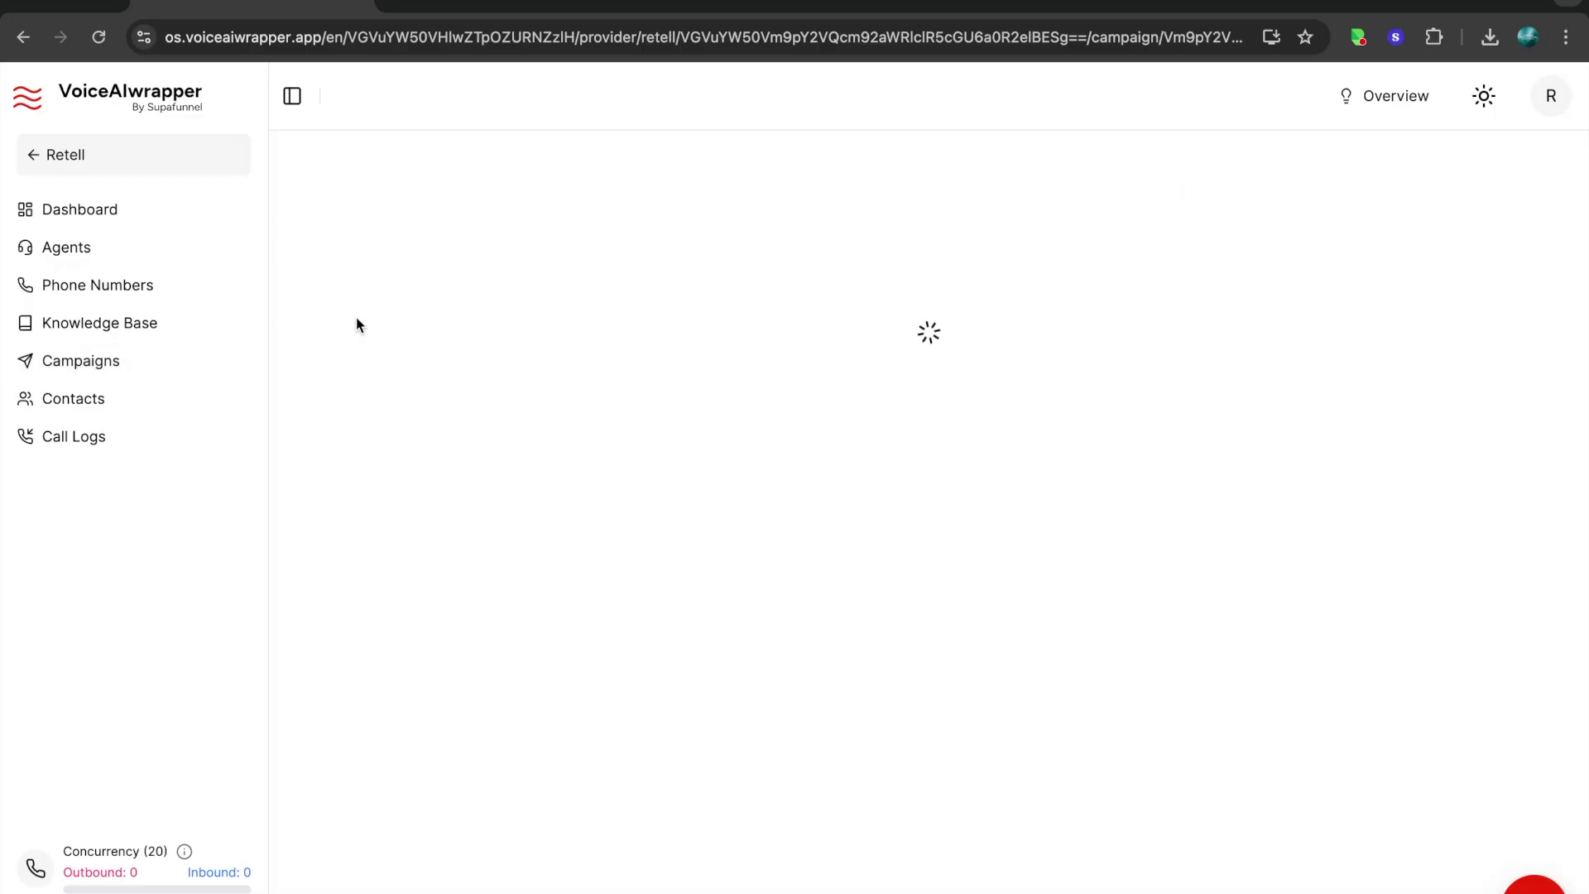
Step: Check the Outbound campaign's empty leads list and the API examples for adding and removing leads
left_click(408, 249)
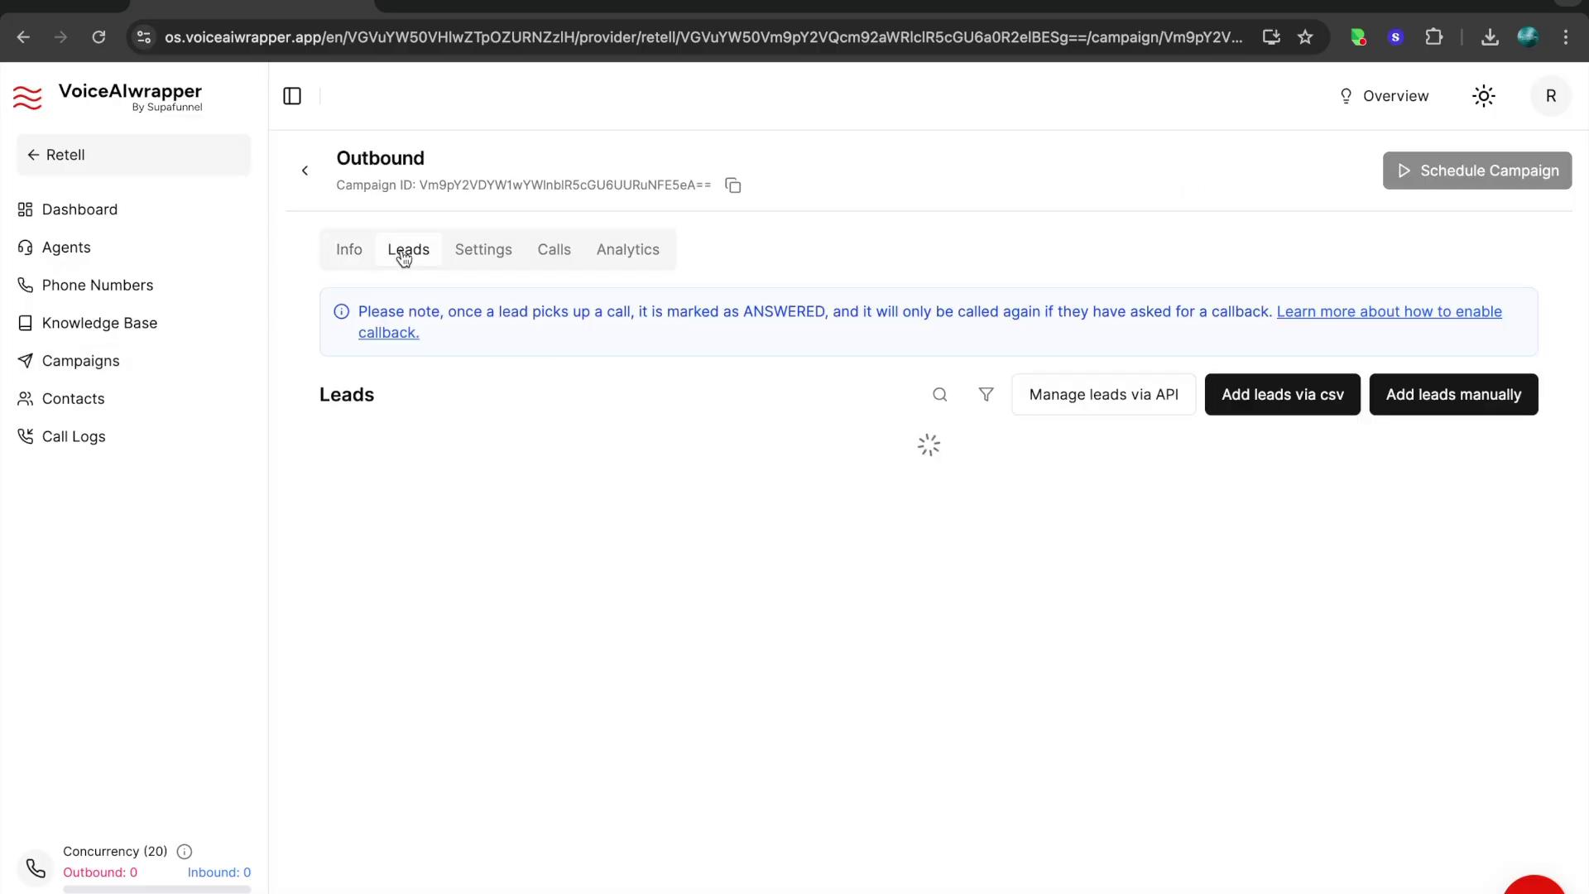
left_click(1056, 408)
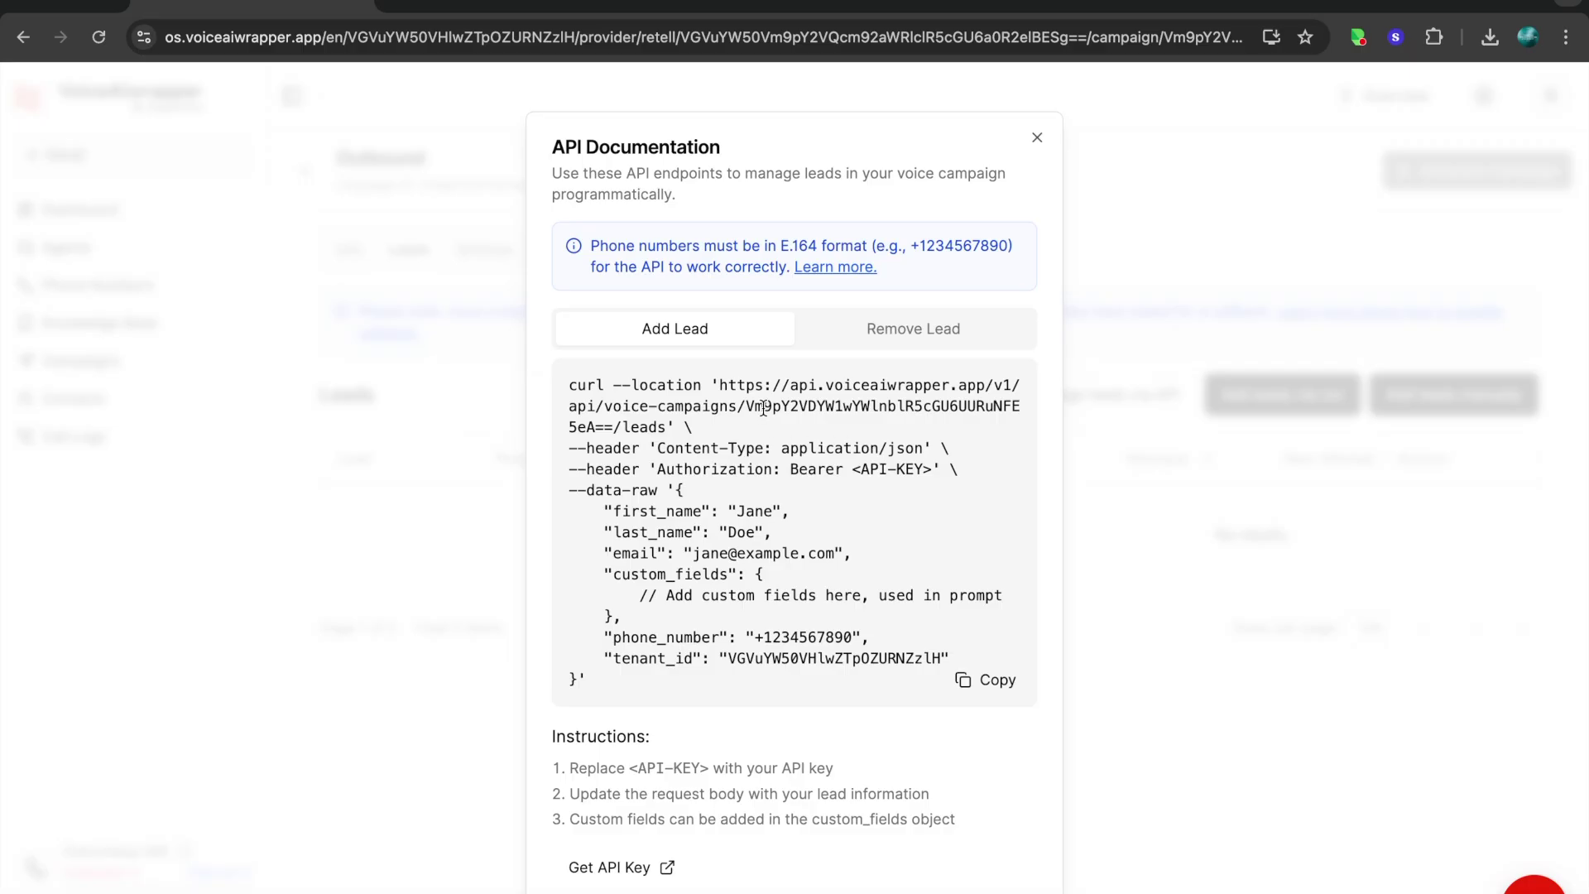
left_click(875, 341)
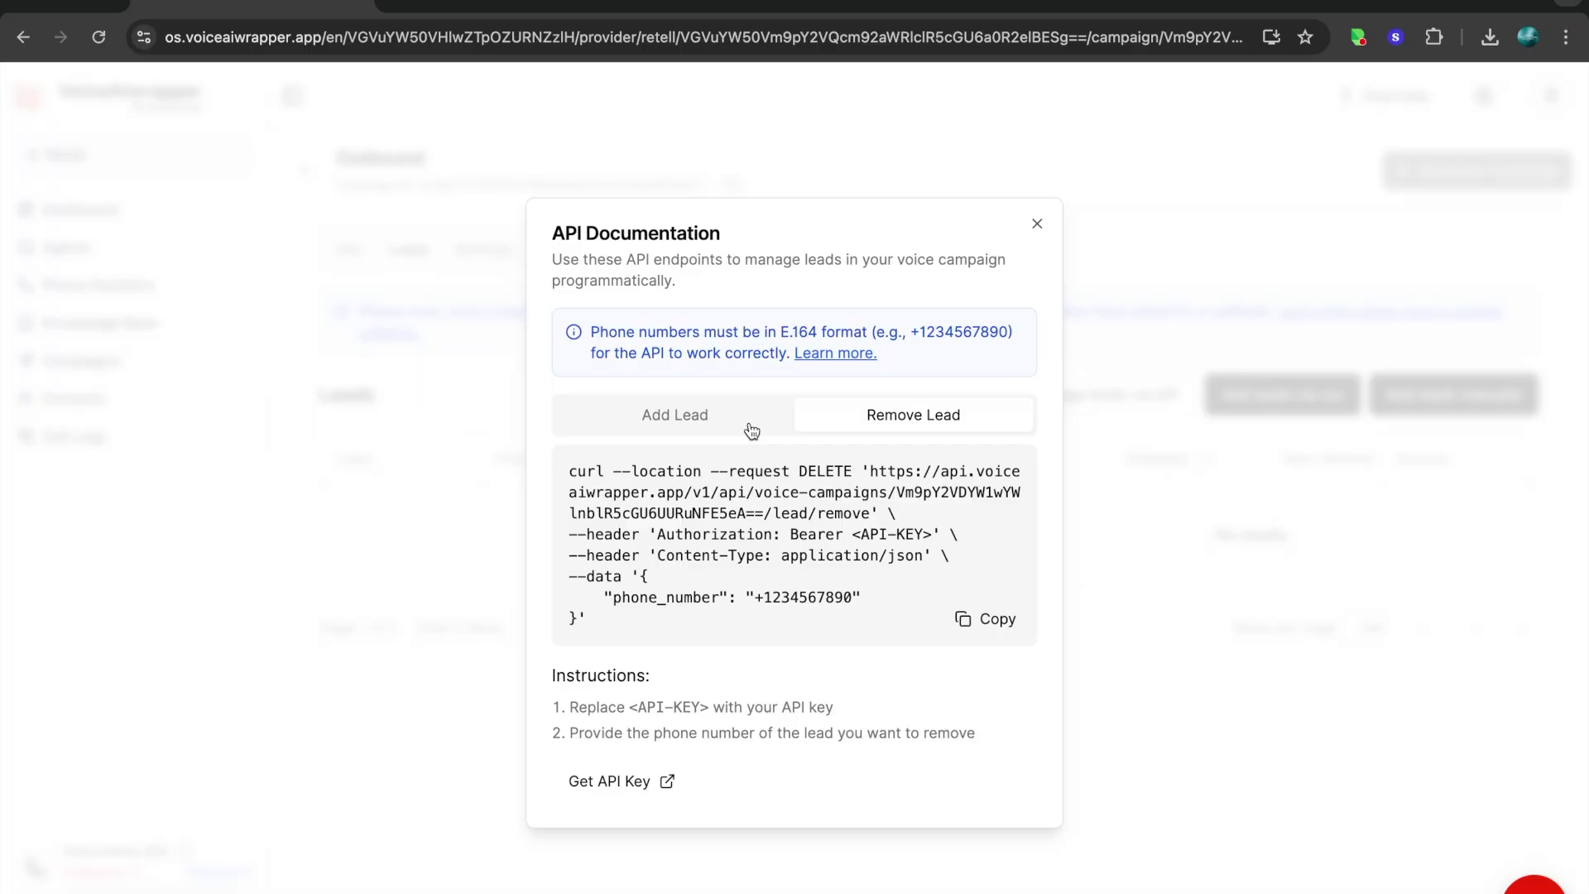
left_click(1037, 224)
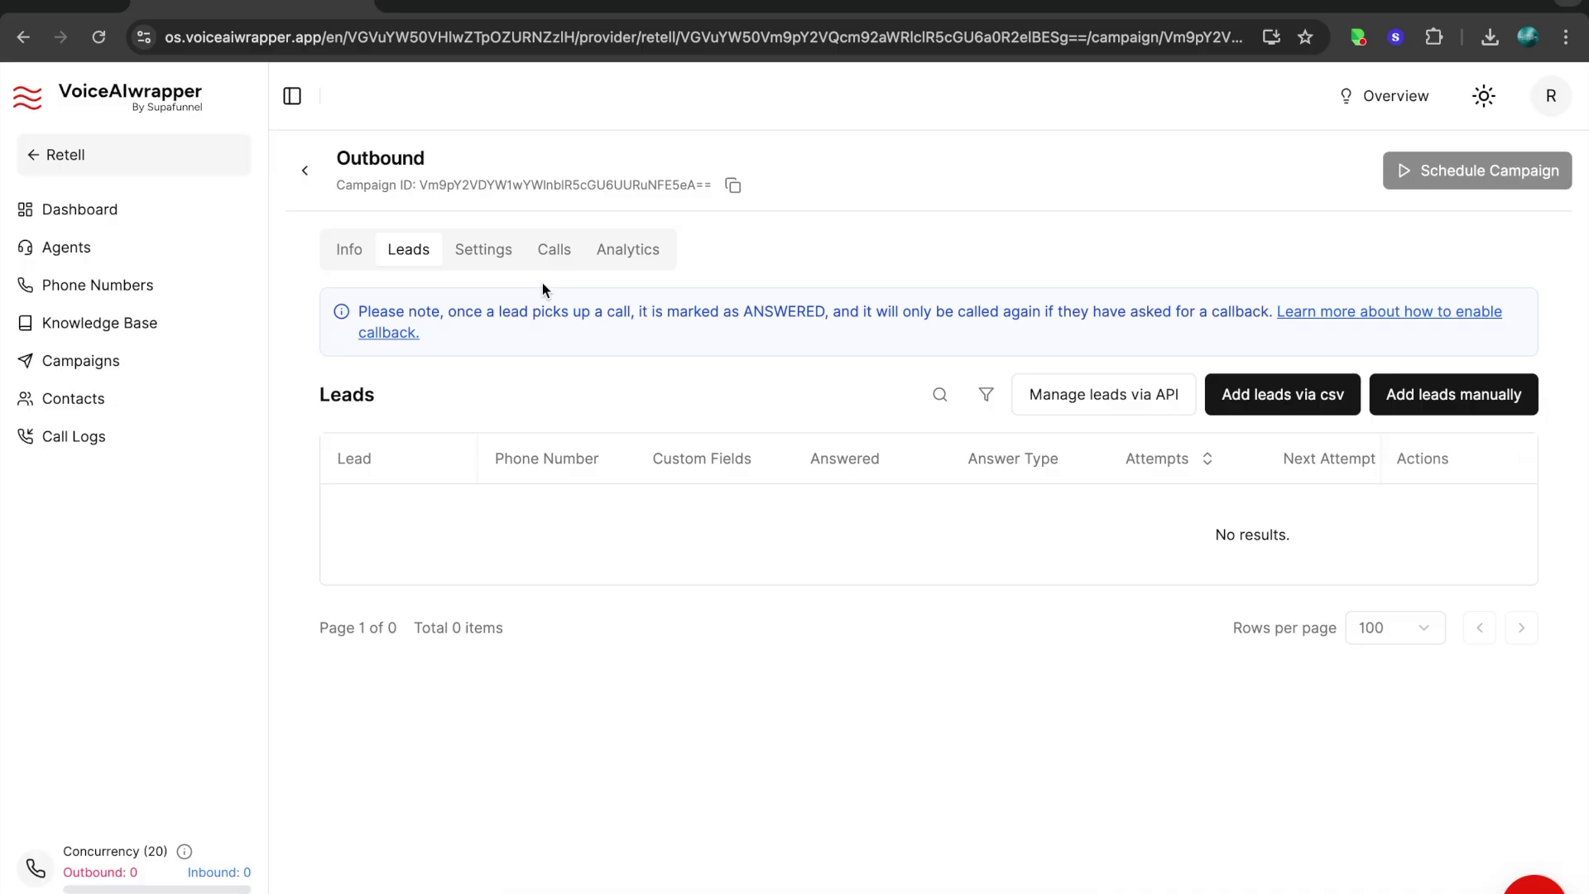
left_click(488, 251)
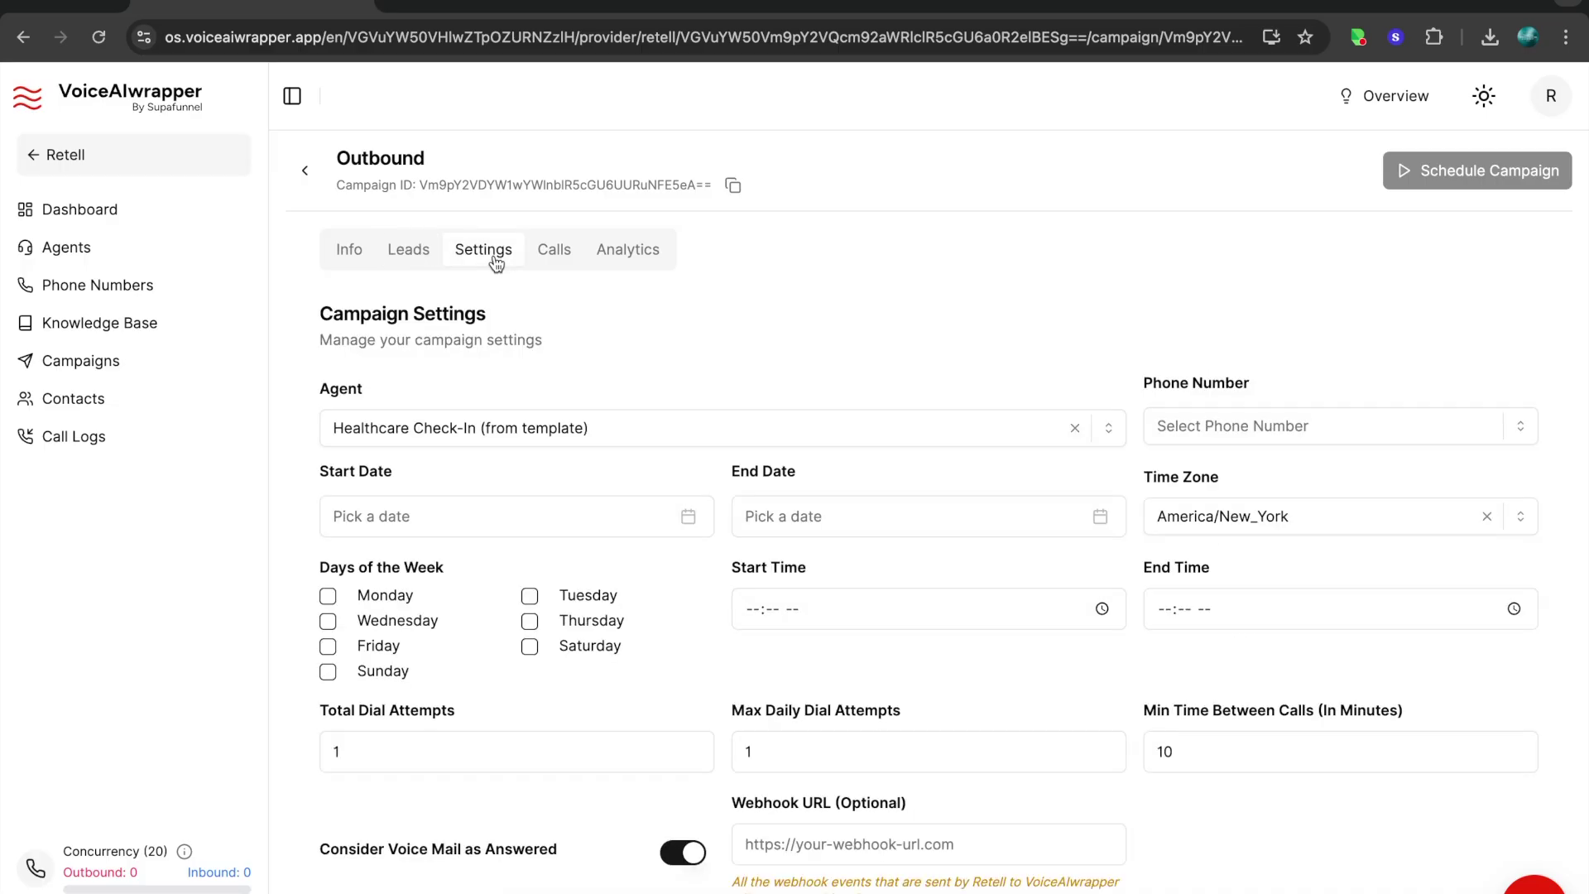
Step: Scroll through the Outbound campaign's settings form, briefly revisiting its leads list
scroll(552, 500, "down", 1)
scroll(550, 499, "down", 2)
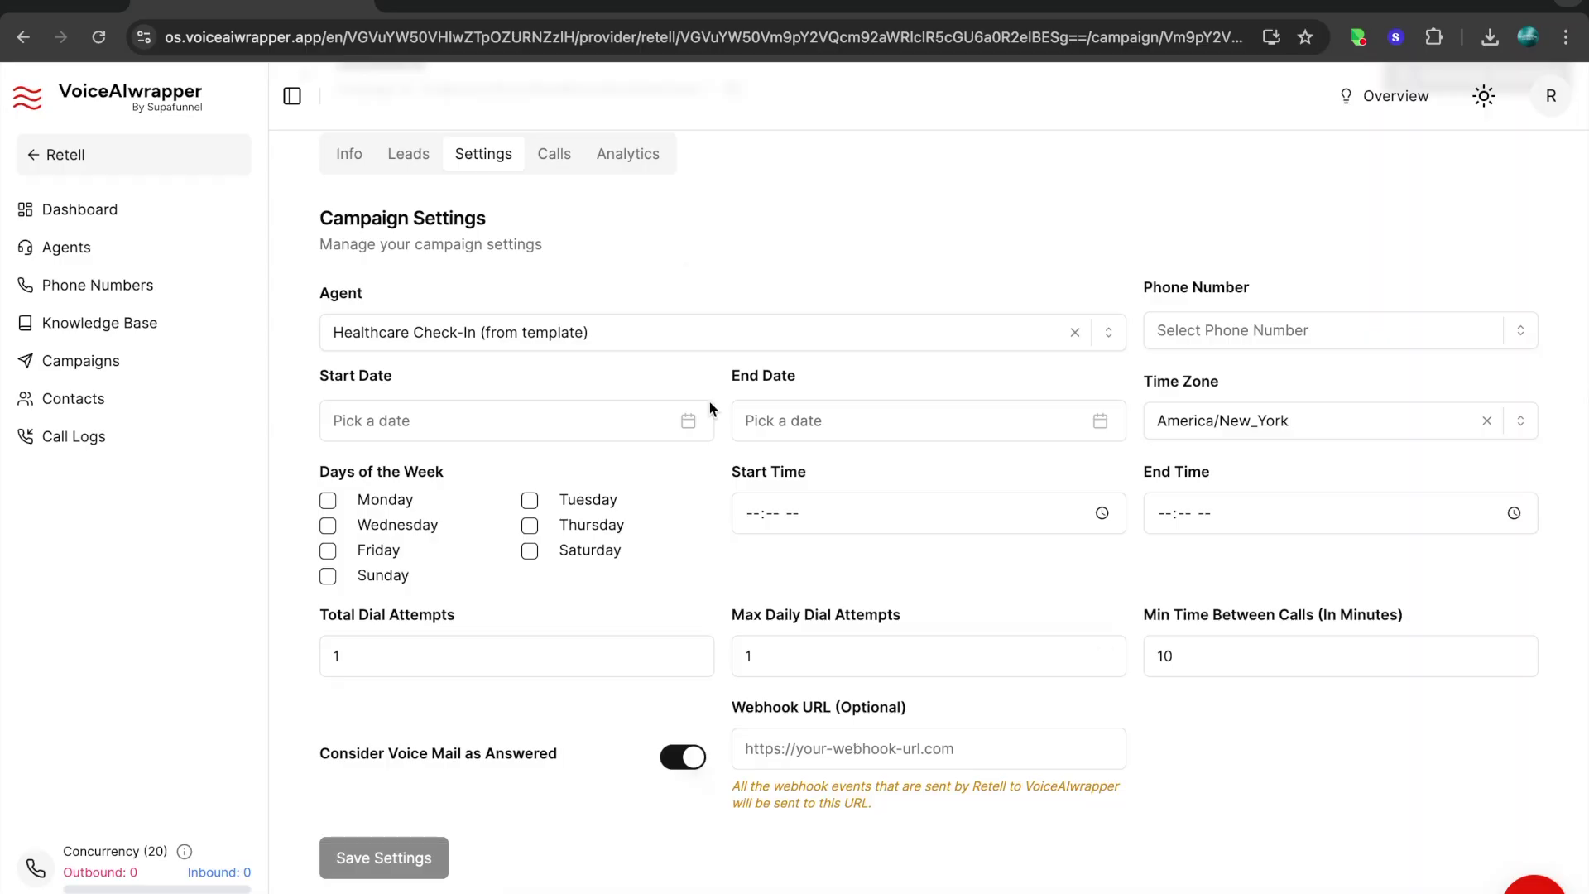
scroll(685, 270, "up", 2)
left_click(396, 203)
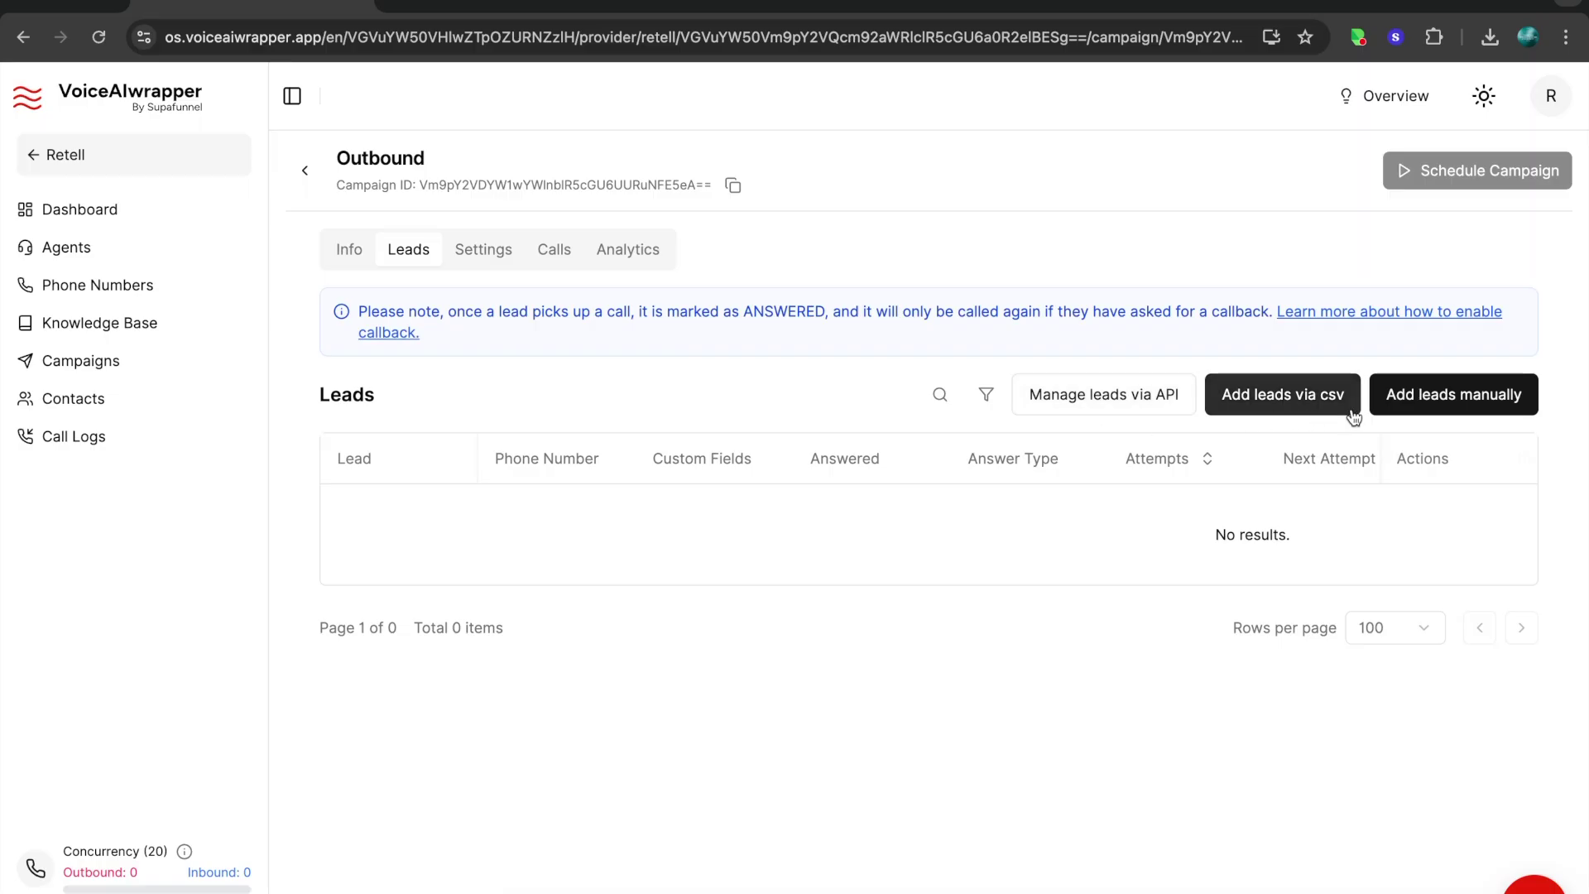
left_click(475, 265)
scroll(513, 369, "down", 1)
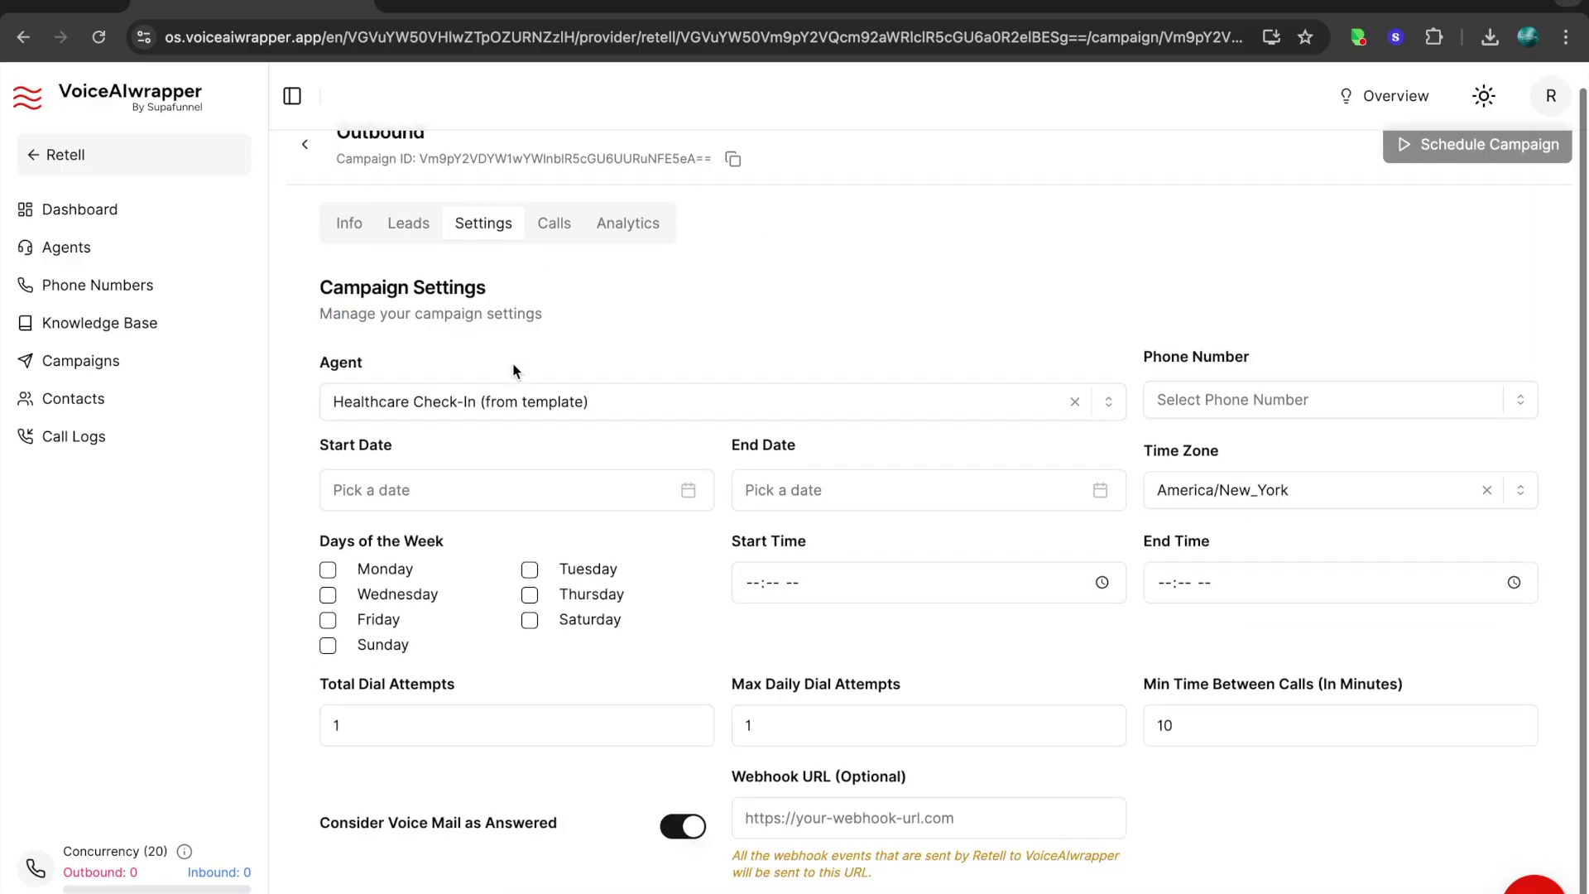
Step: Keep Healthcare Check-In (from template) as the agent and review schedule, dial attempts and voicemail options
left_click(613, 402)
left_click(732, 309)
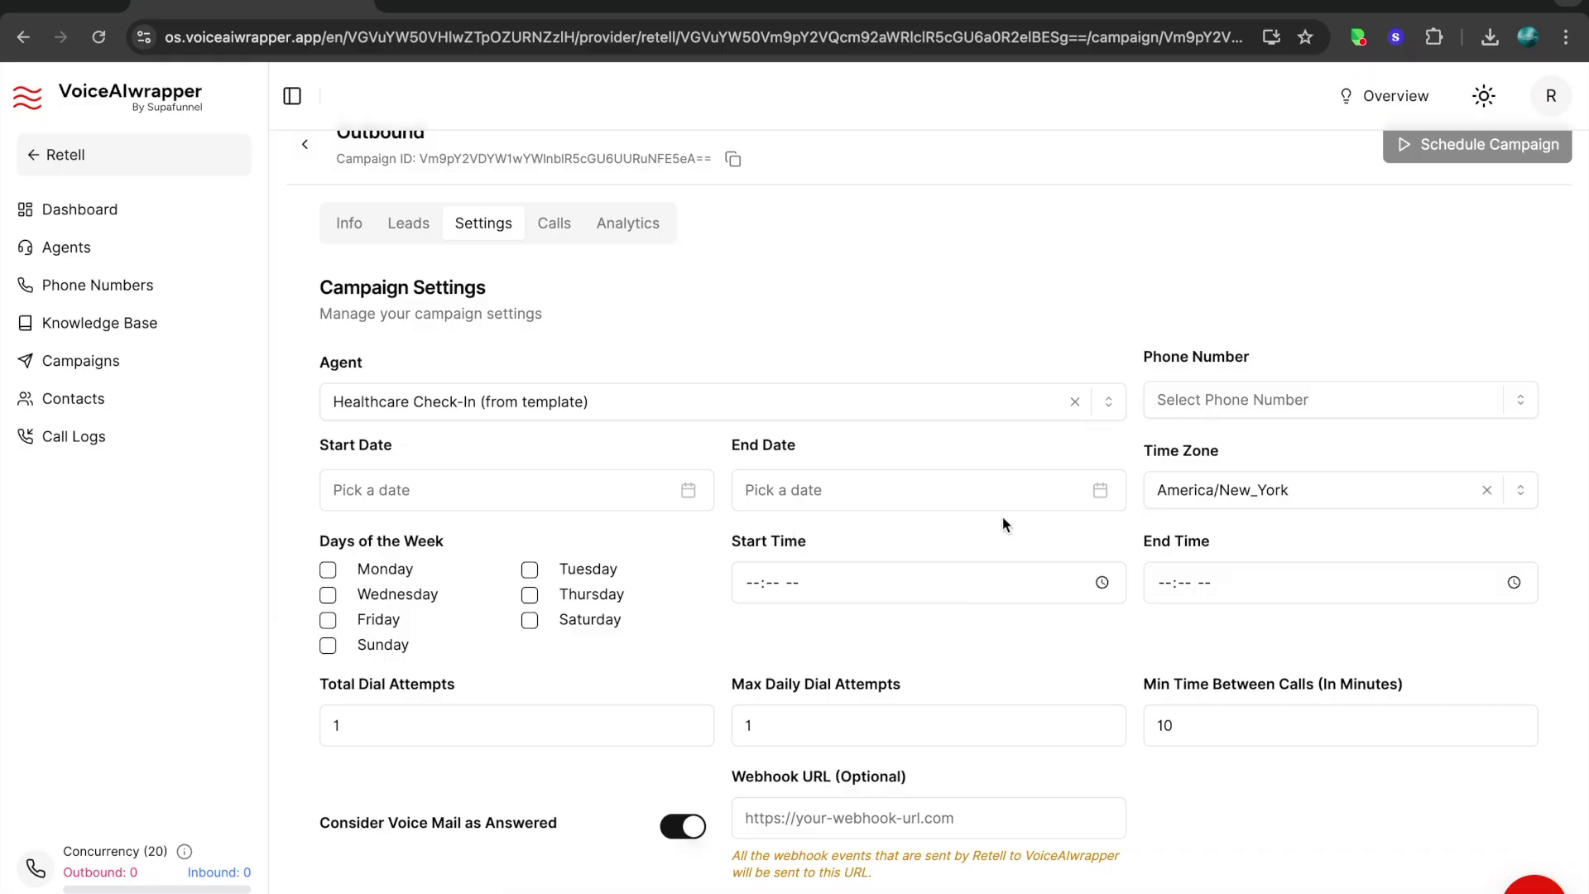
scroll(561, 540, "down", 2)
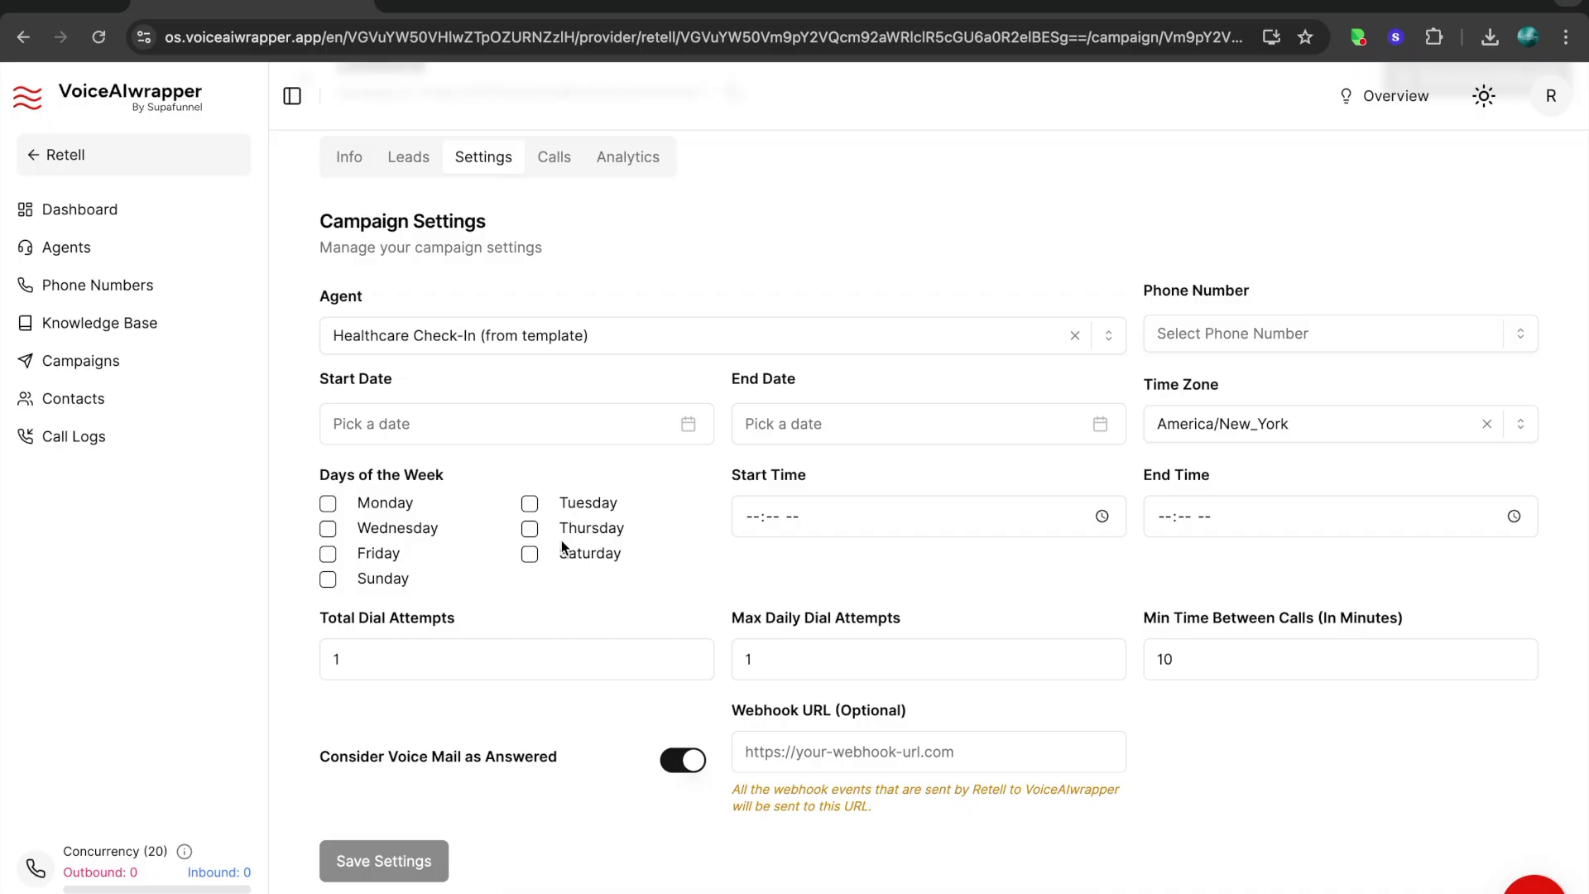
scroll(554, 600, "down", 1)
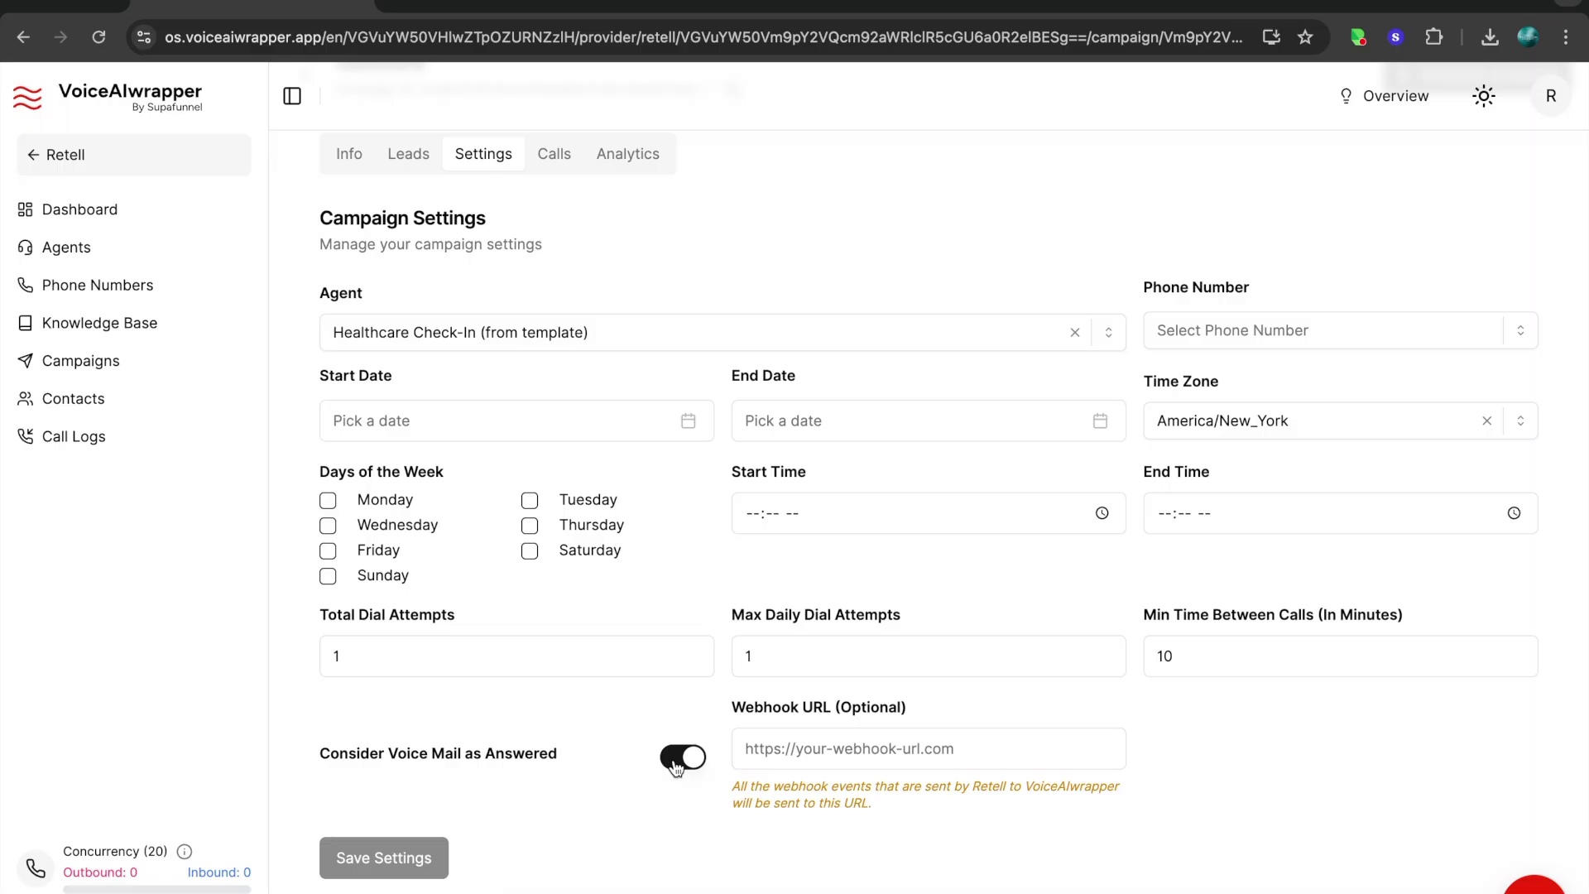
scroll(549, 778, "up", 2)
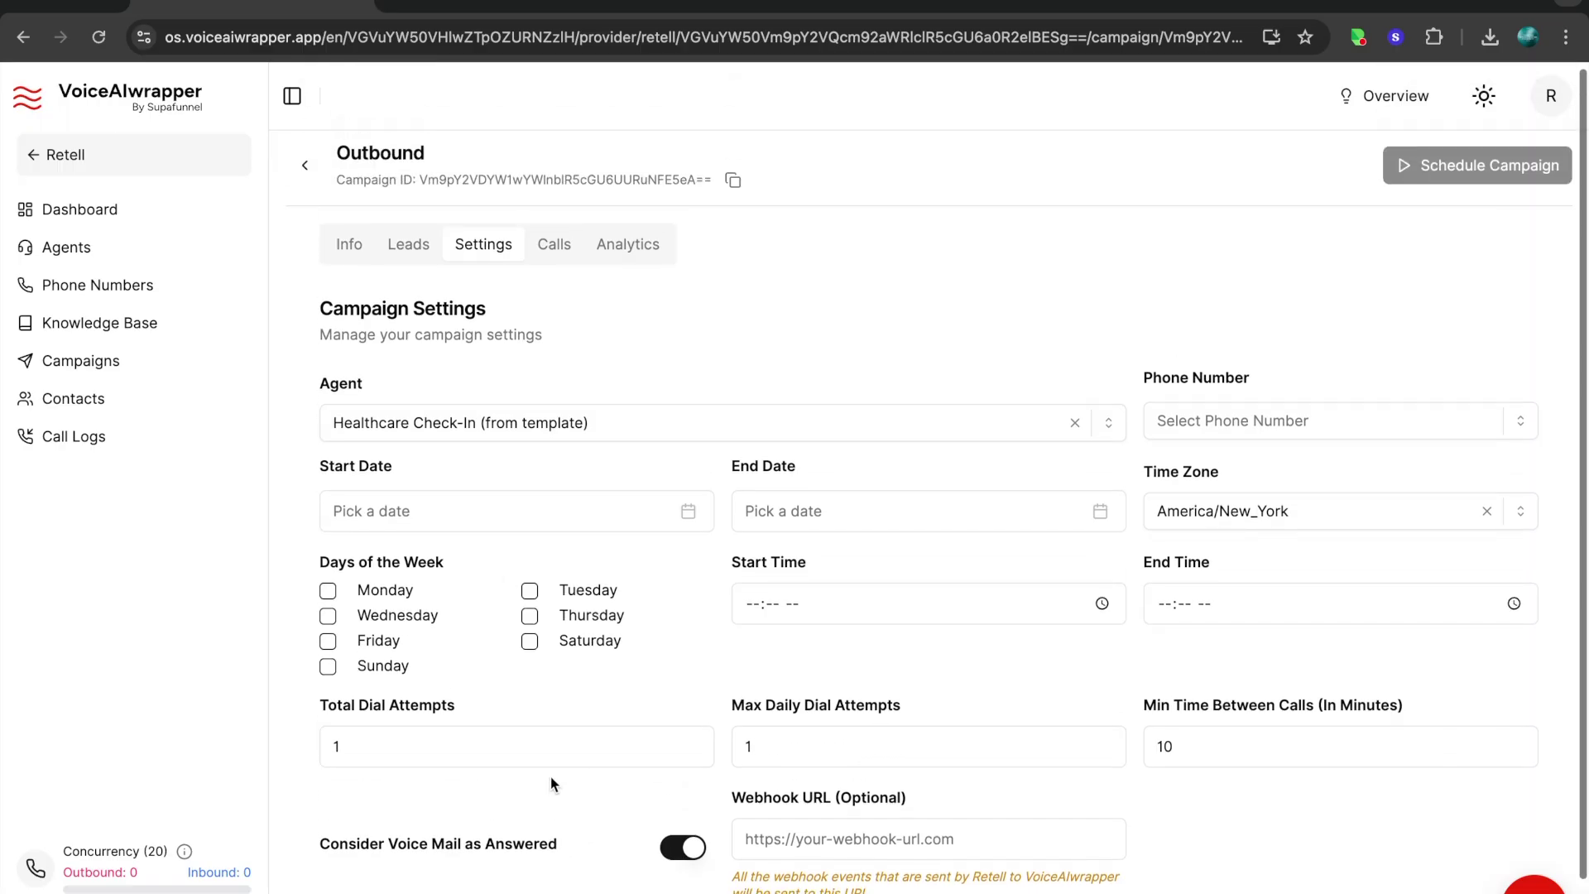
left_click(554, 250)
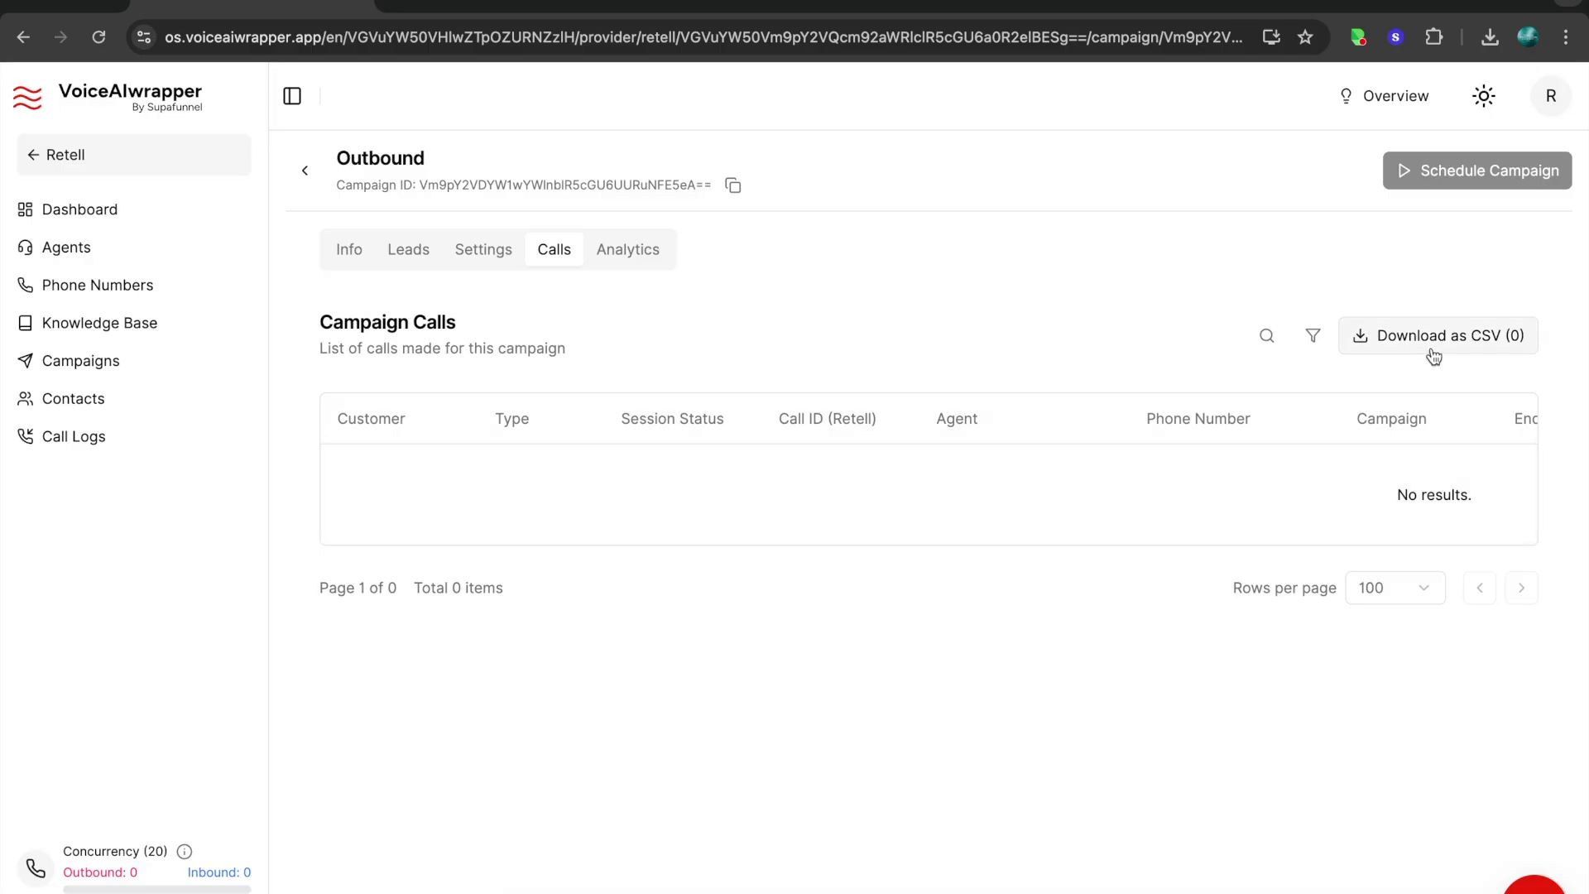
Step: Review the Outbound campaign's analytics, with leads, calls and spend all at zero
left_click(619, 258)
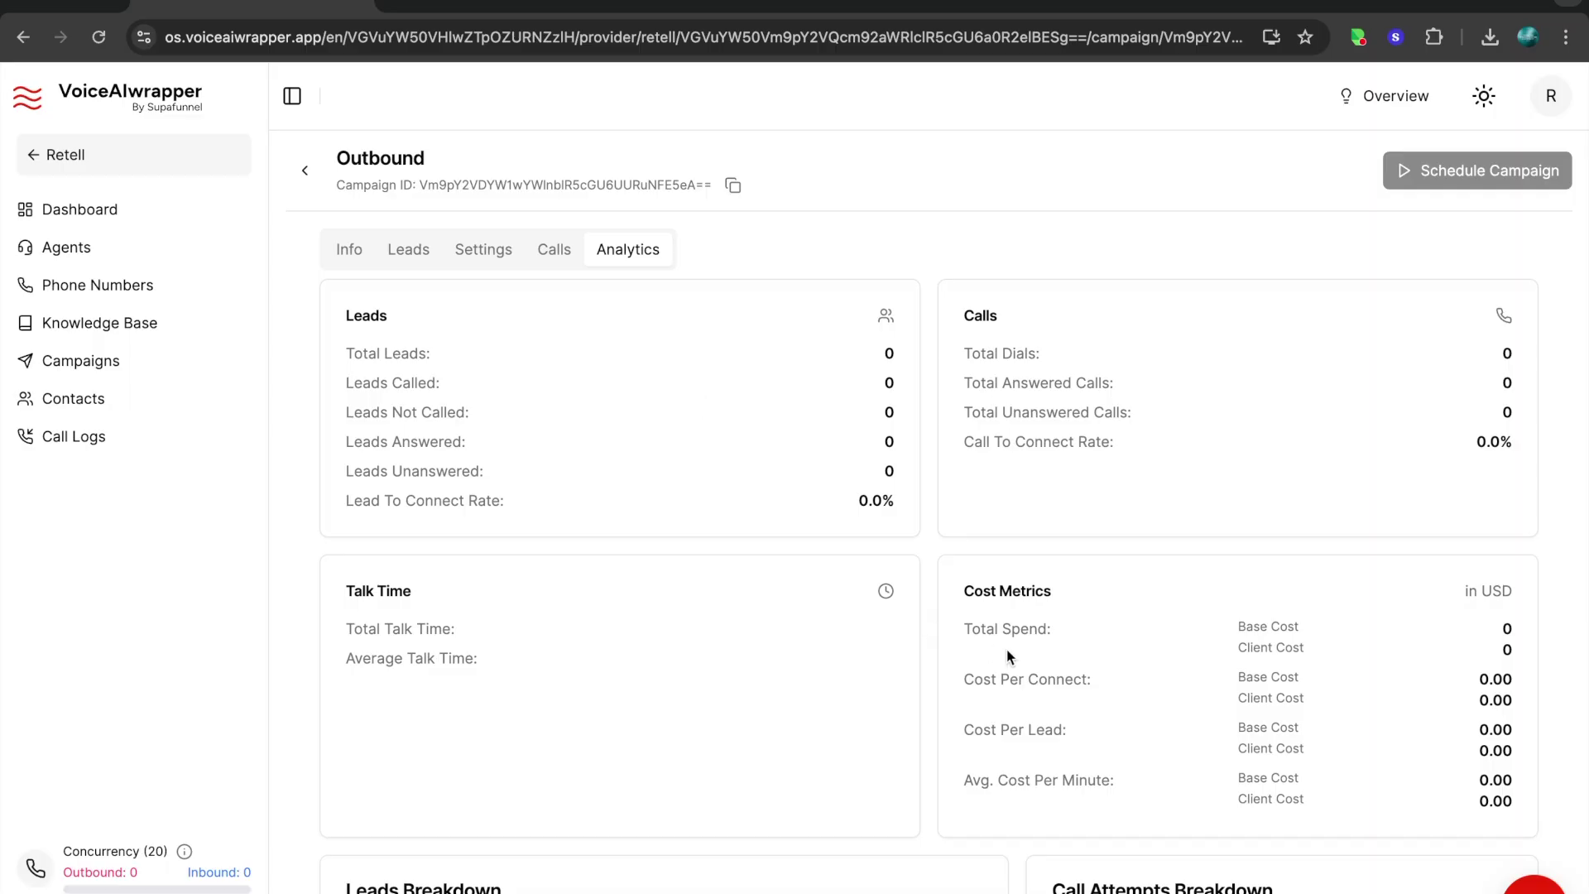
scroll(1007, 654, "down", 3)
scroll(1010, 658, "up", 1)
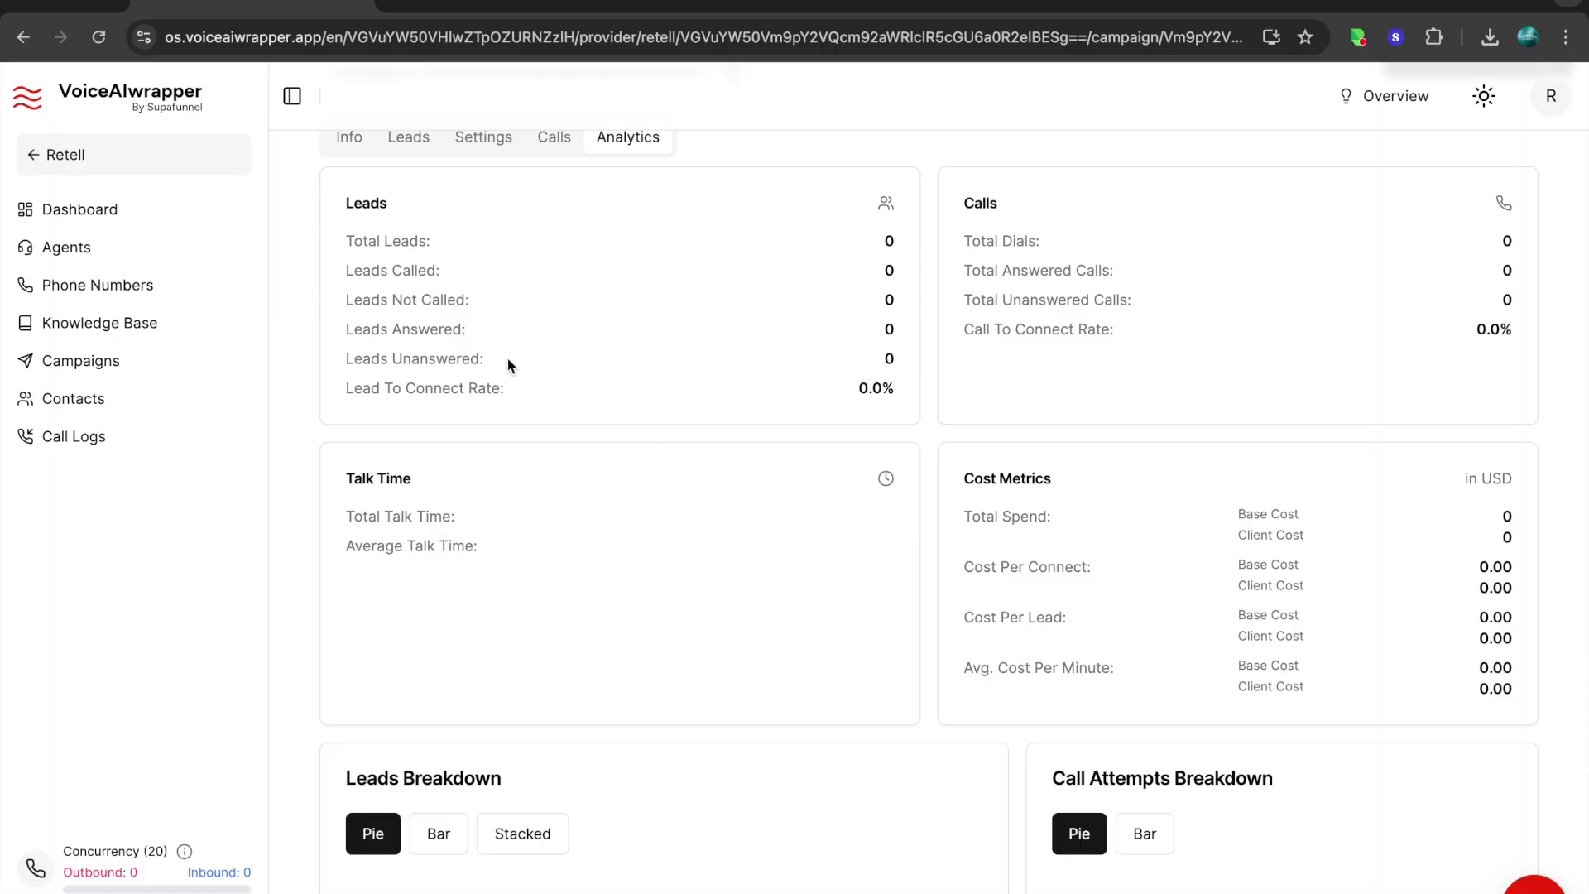
scroll(433, 261, "up", 3)
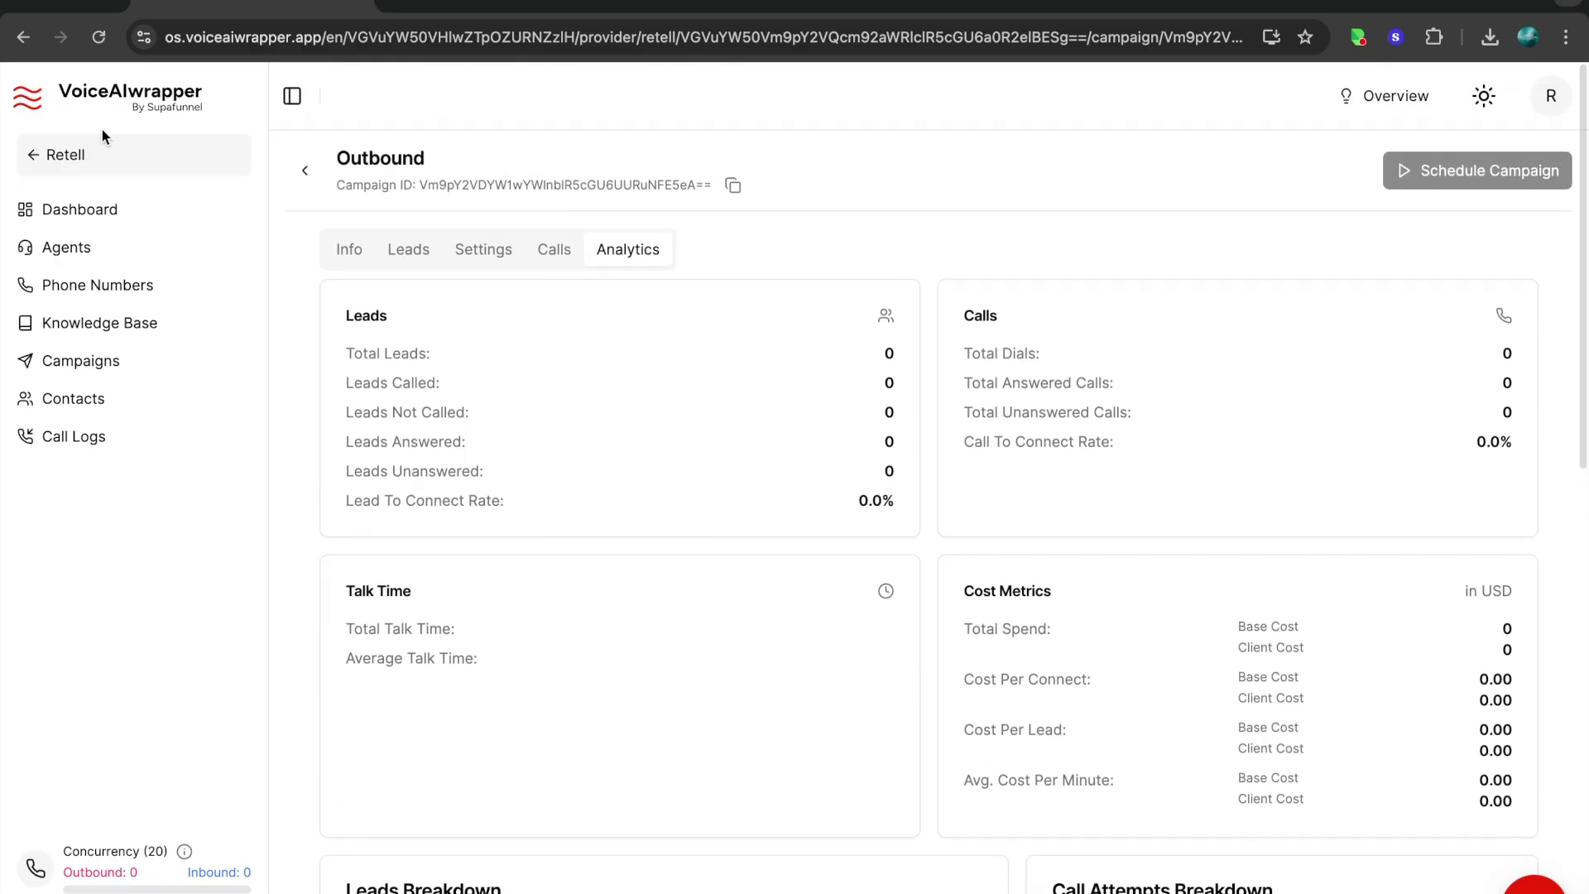
left_click(149, 155)
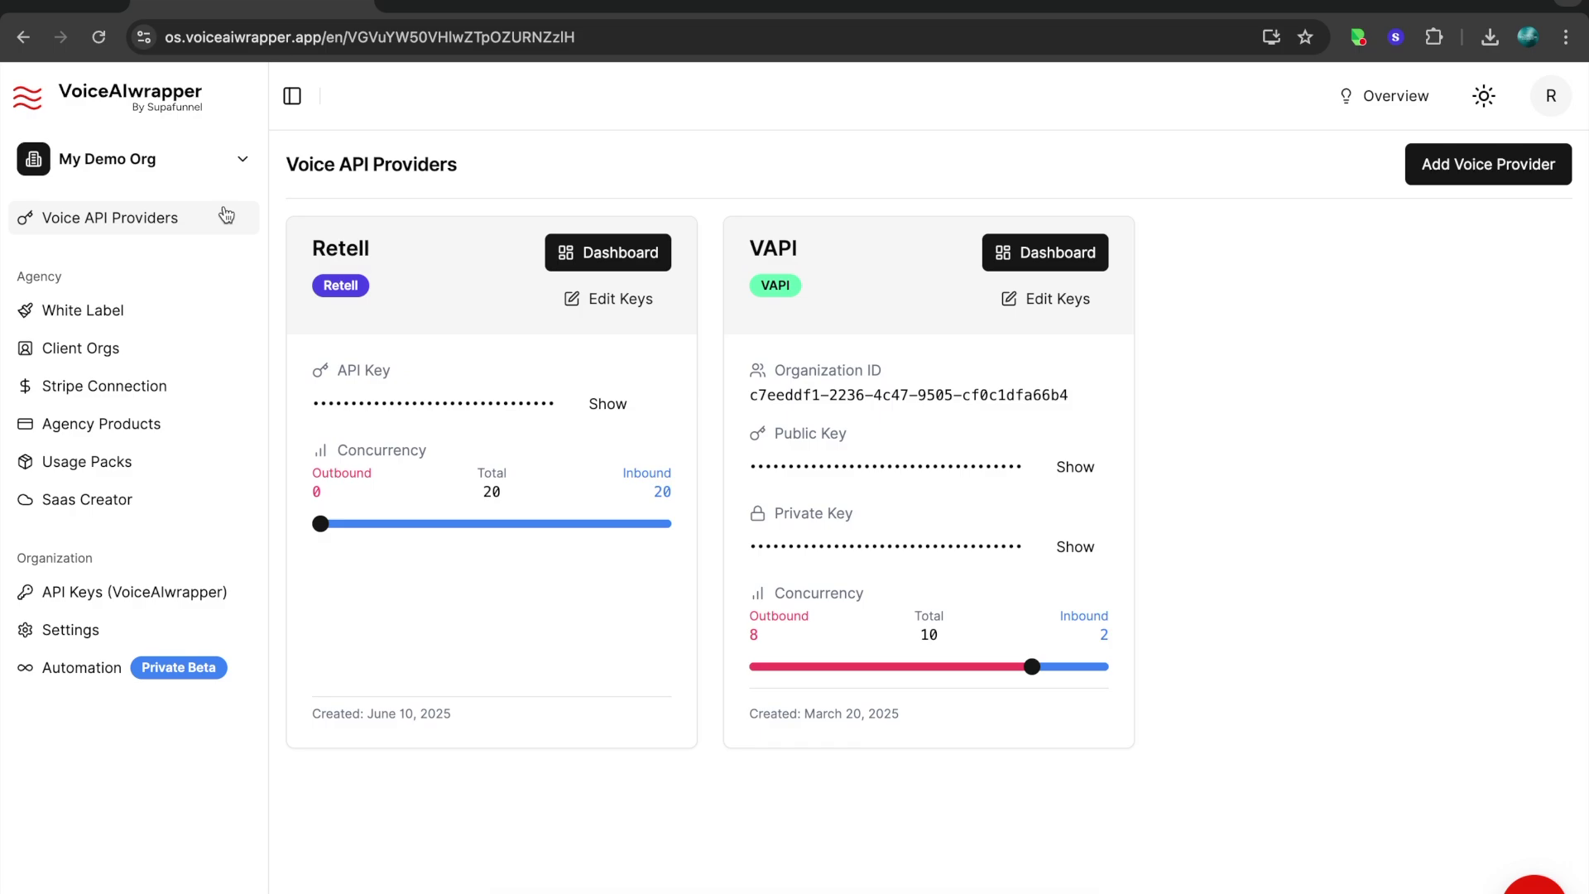
left_click(97, 315)
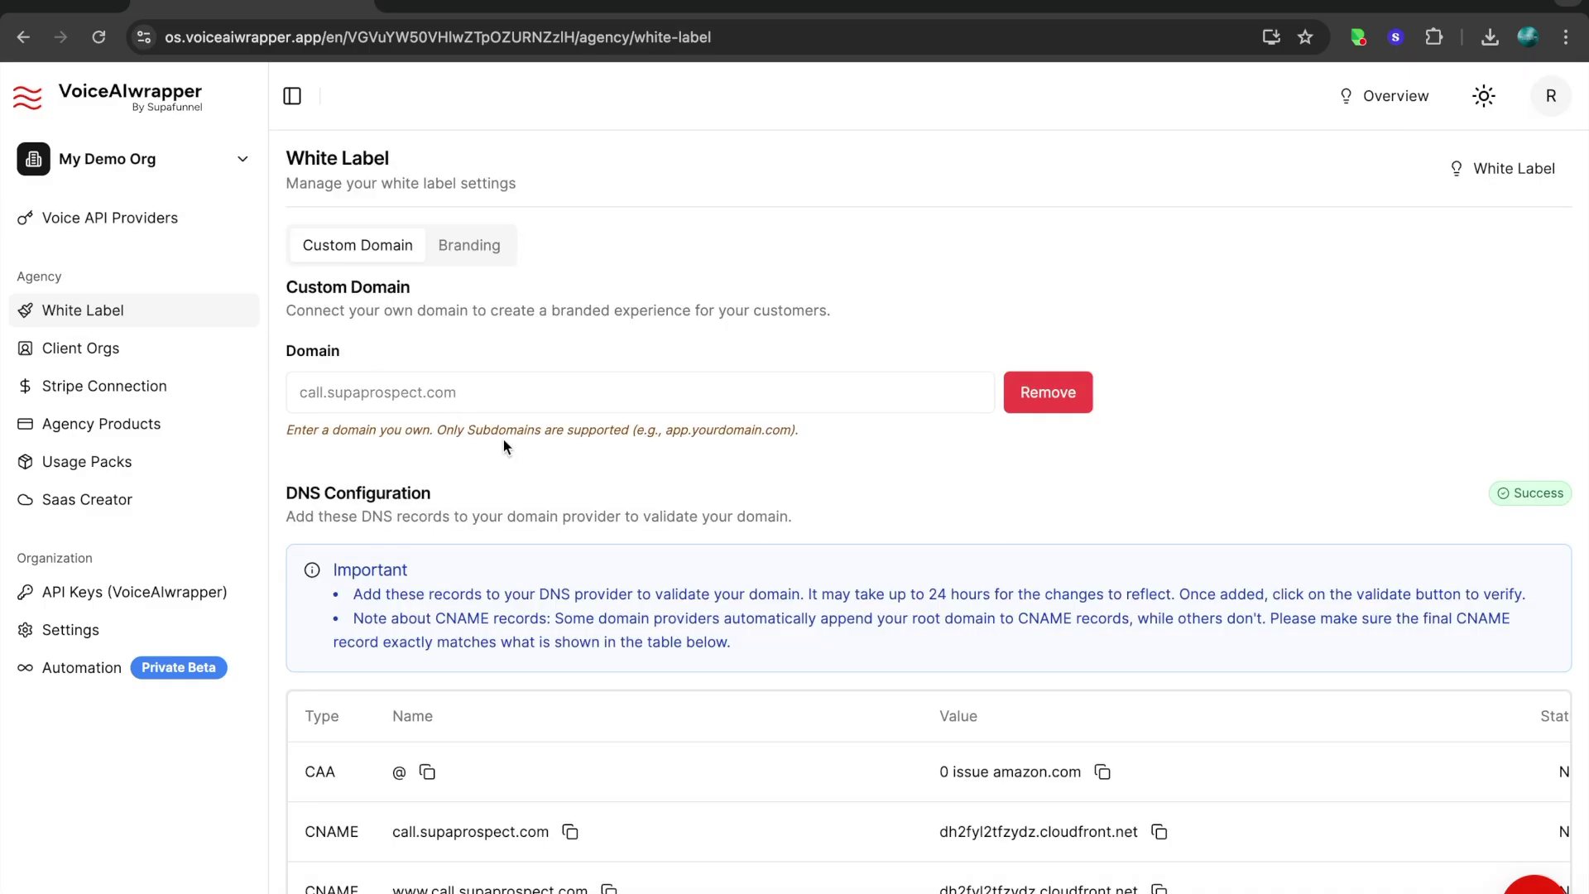
scroll(515, 440, "down", 2)
scroll(515, 440, "up", 1)
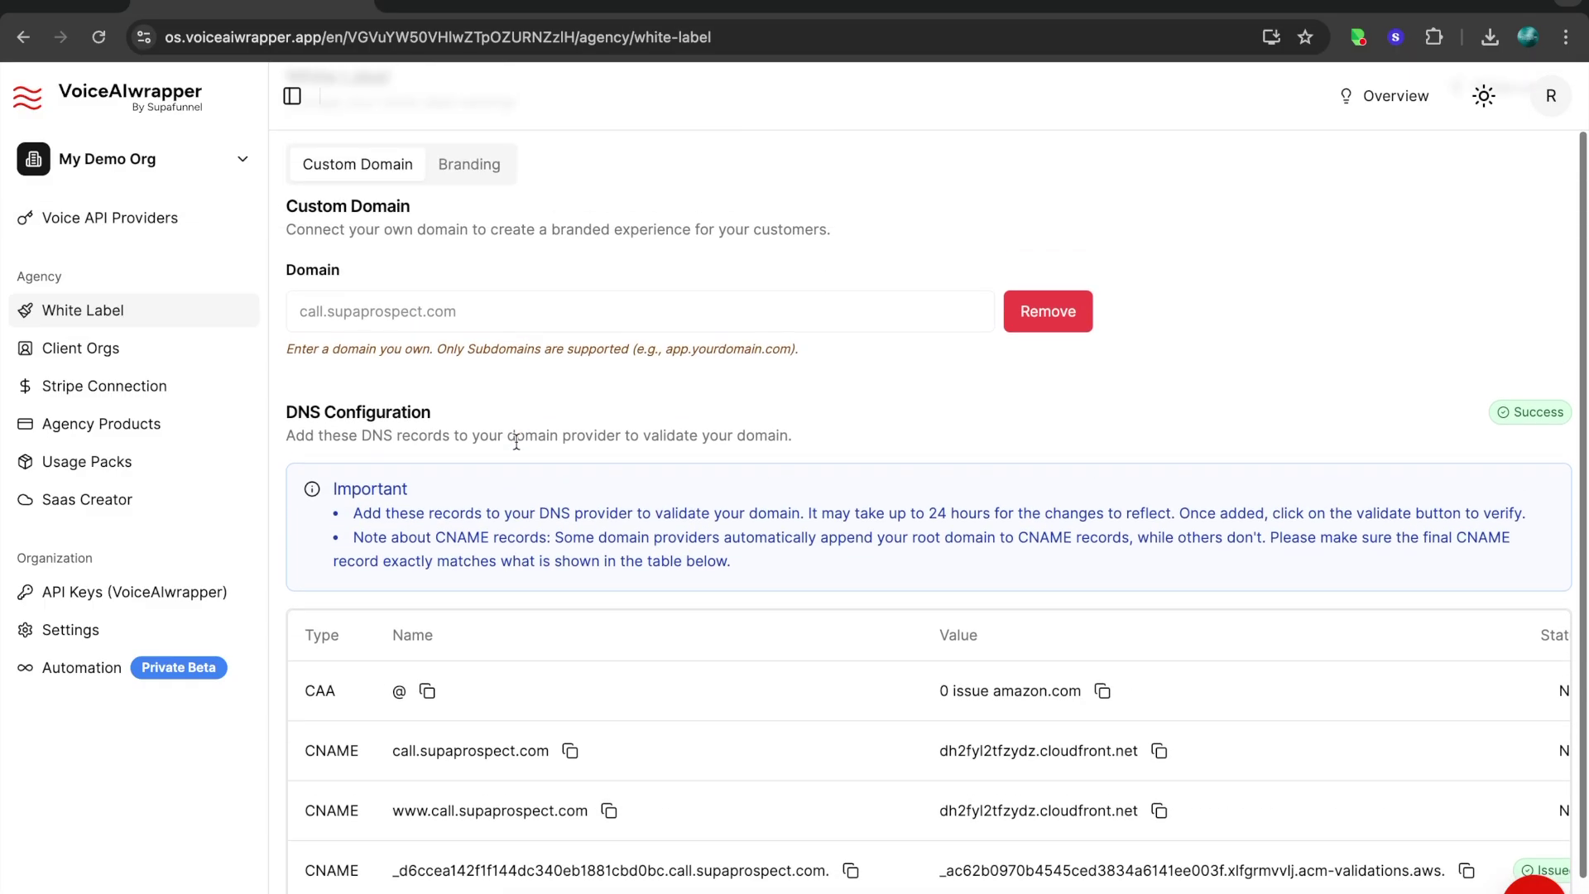
left_click(477, 174)
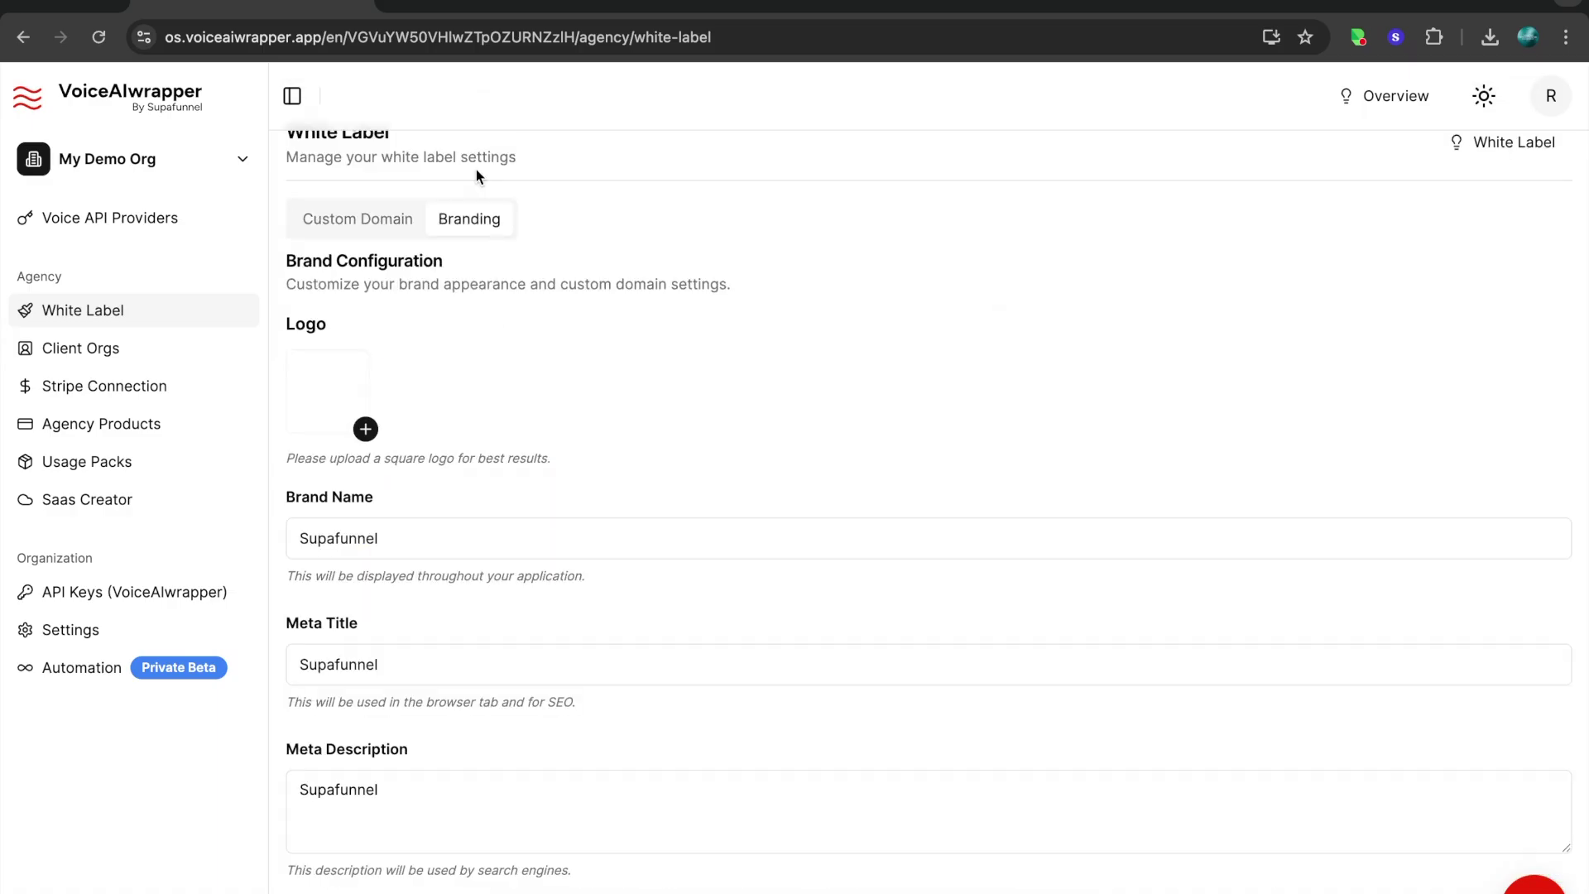
left_click(382, 240)
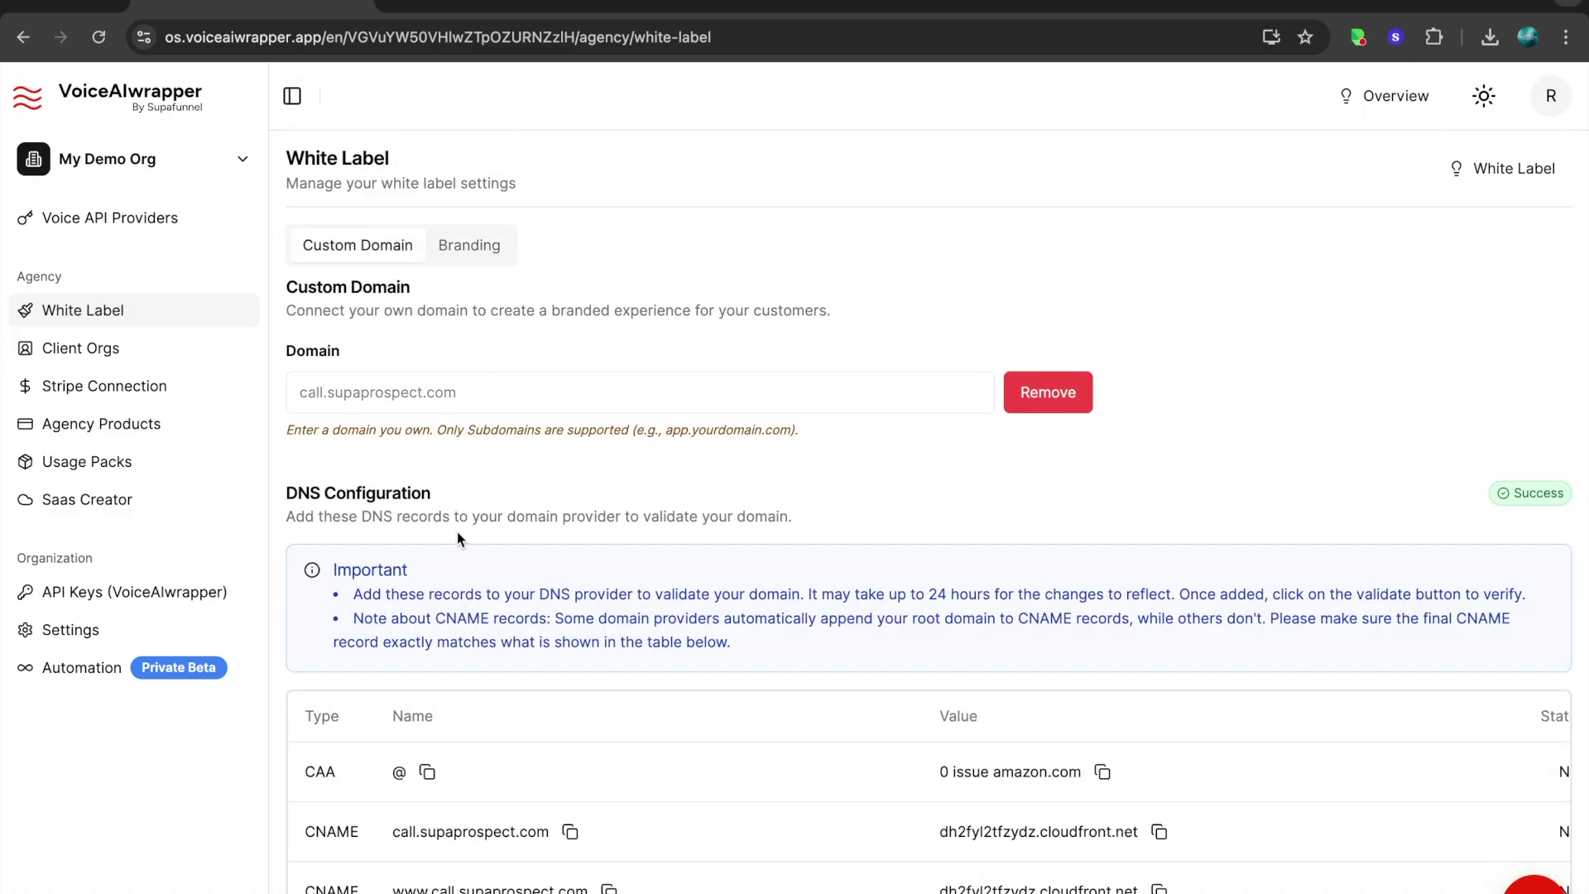
scroll(459, 500, "down", 2)
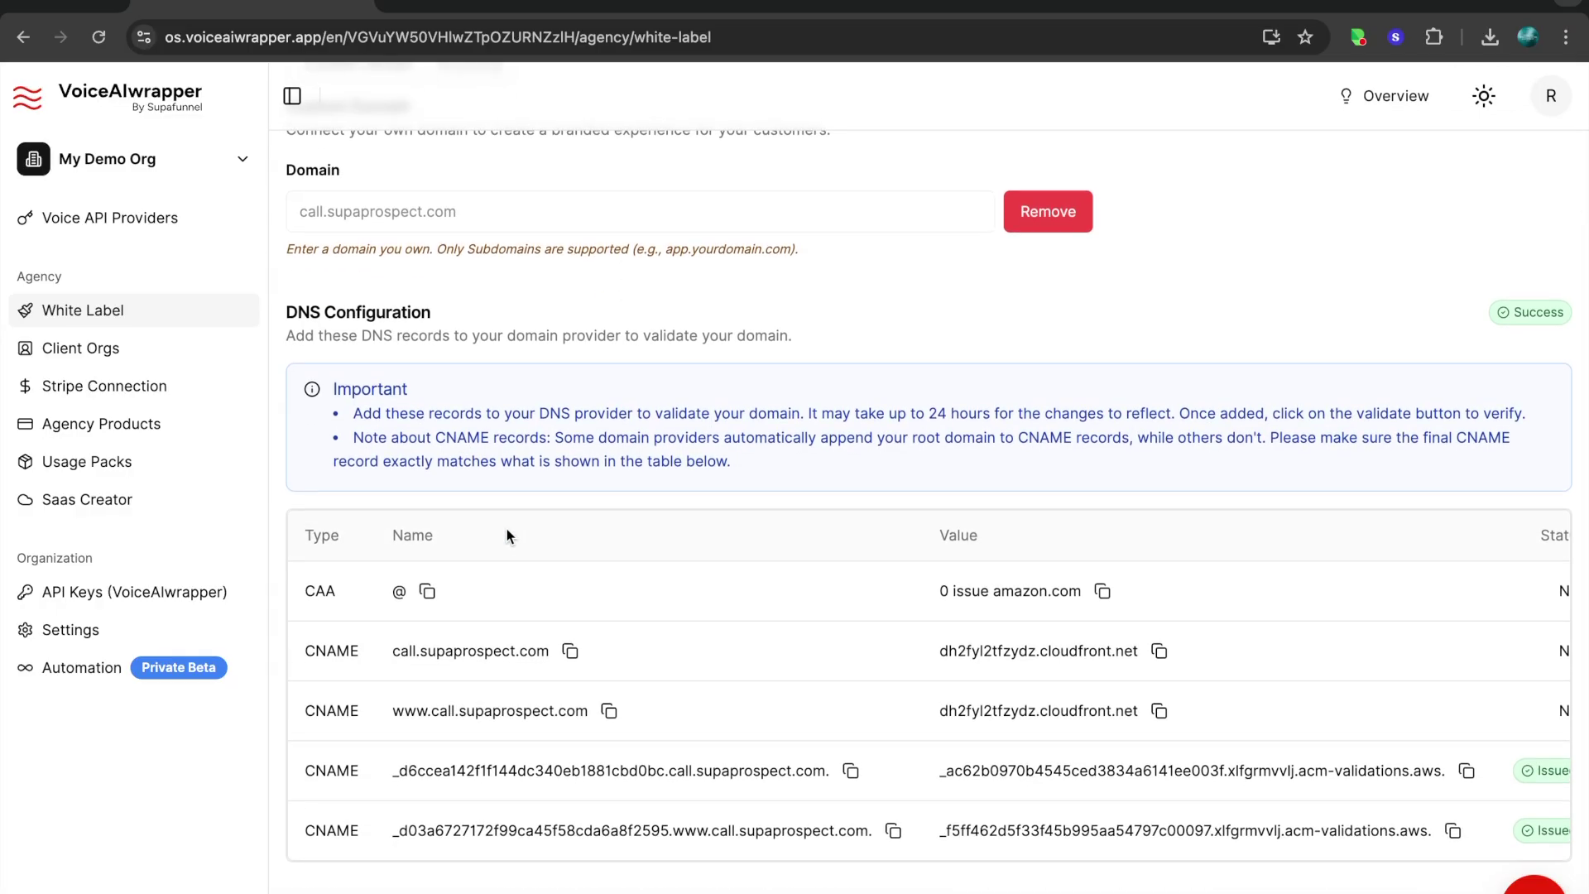
scroll(507, 529, "up", 1)
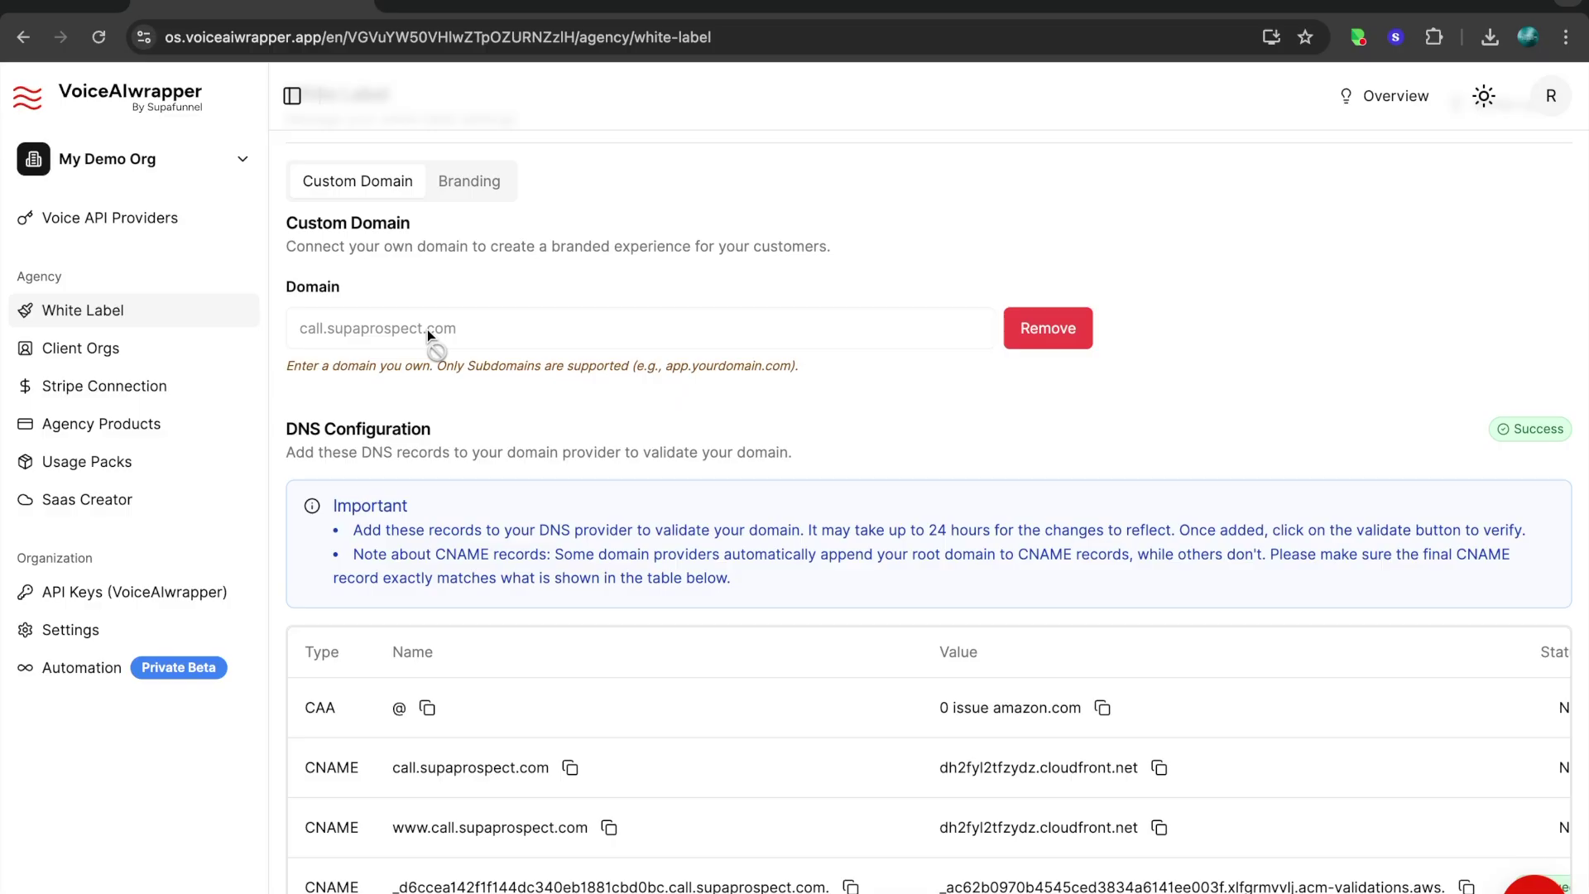
left_click(94, 349)
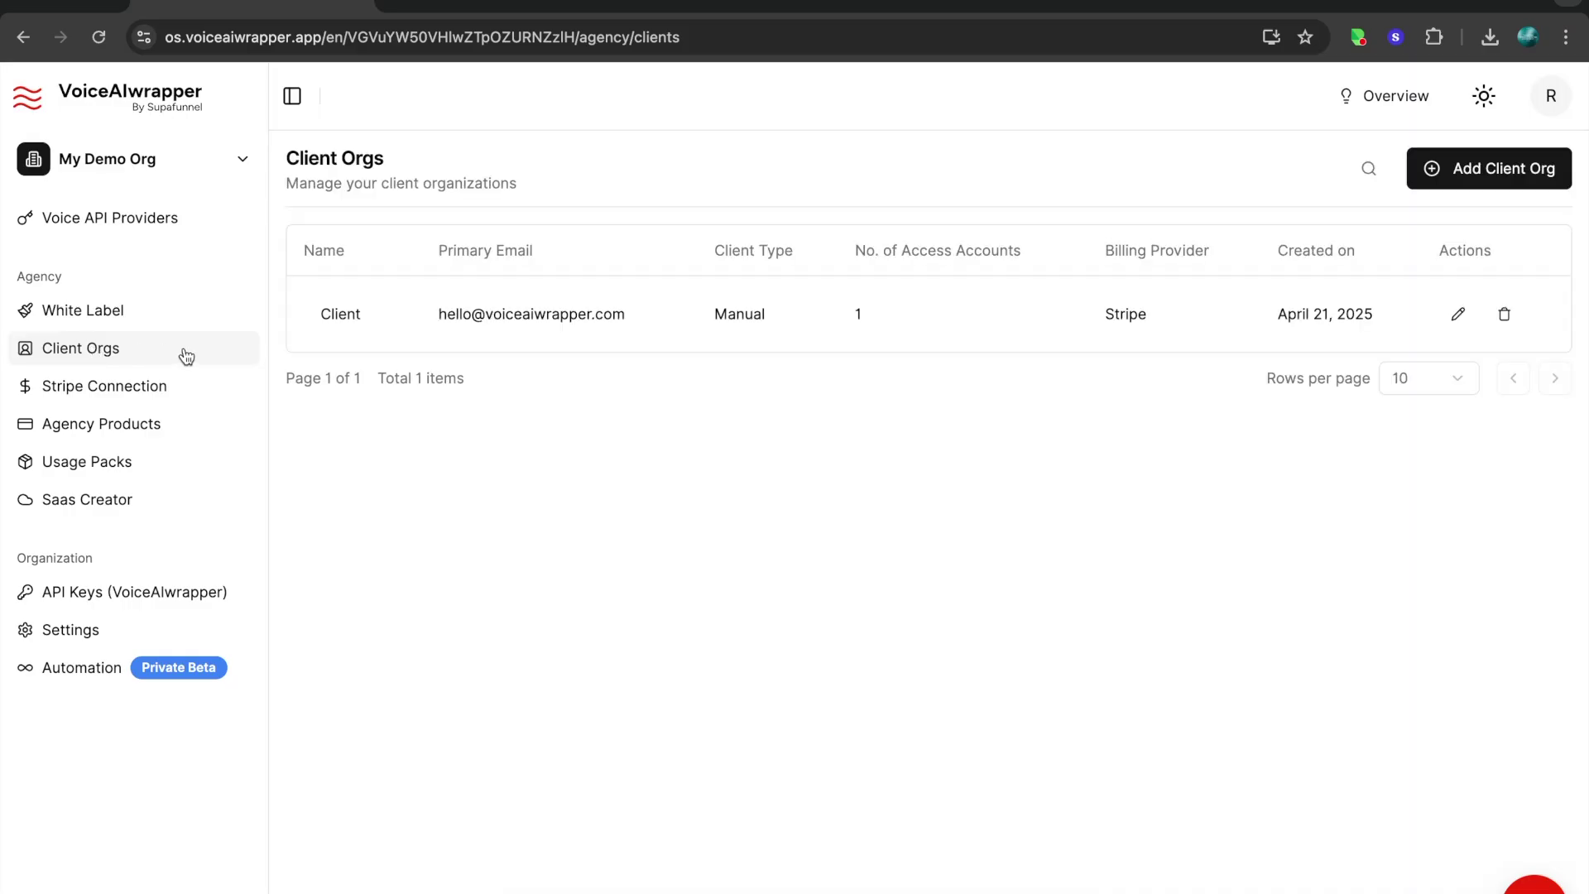
Step: Open the Client org's users and dismiss the Add User form without adding anyone
left_click(341, 314)
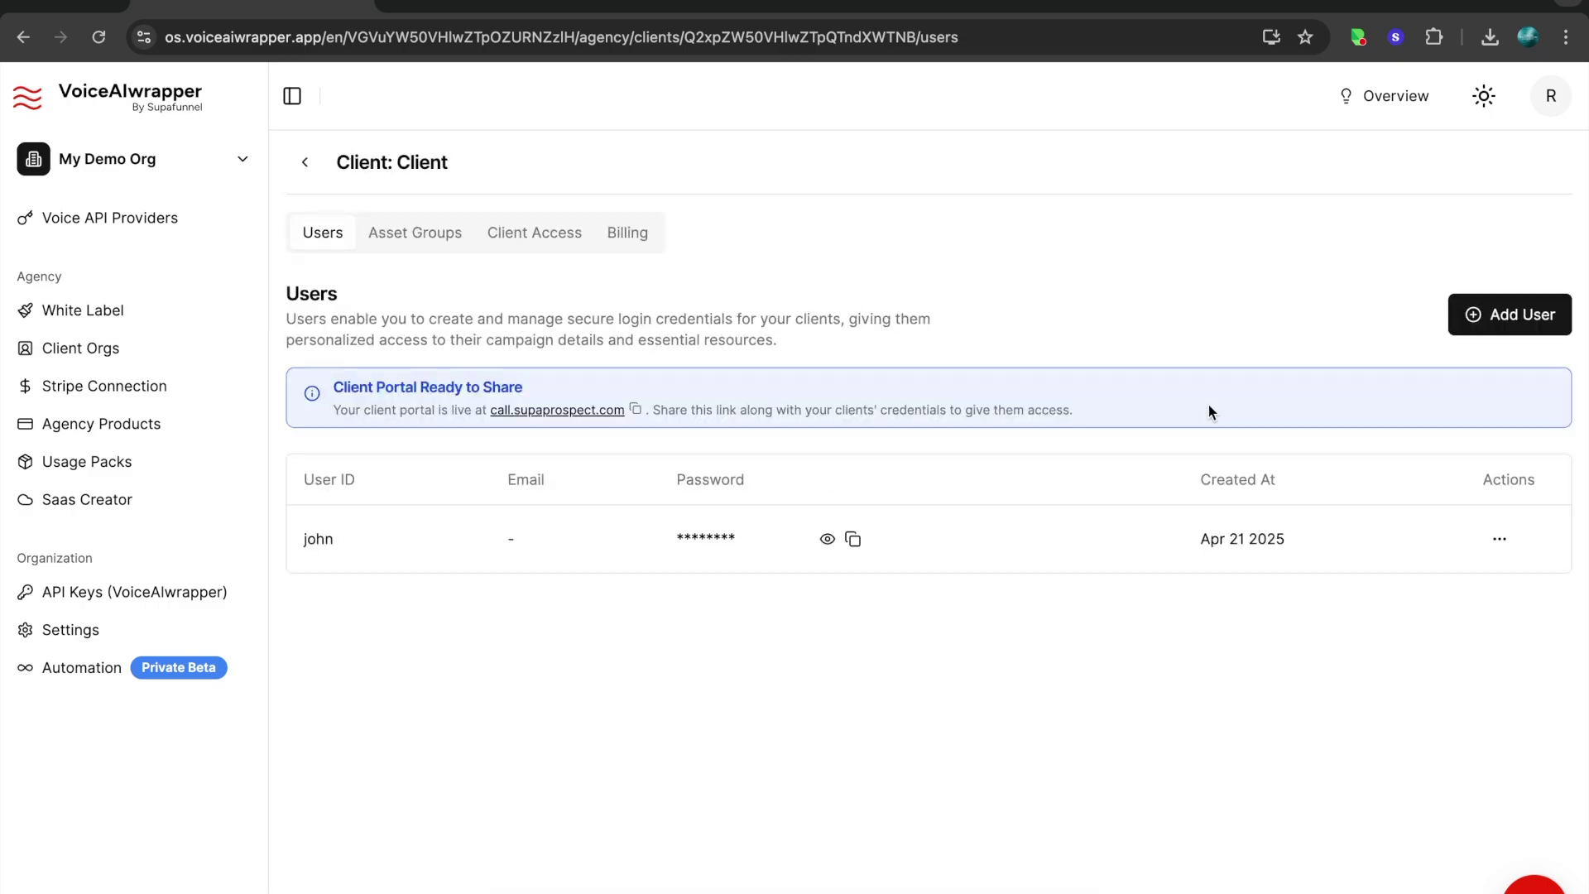
left_click(1492, 316)
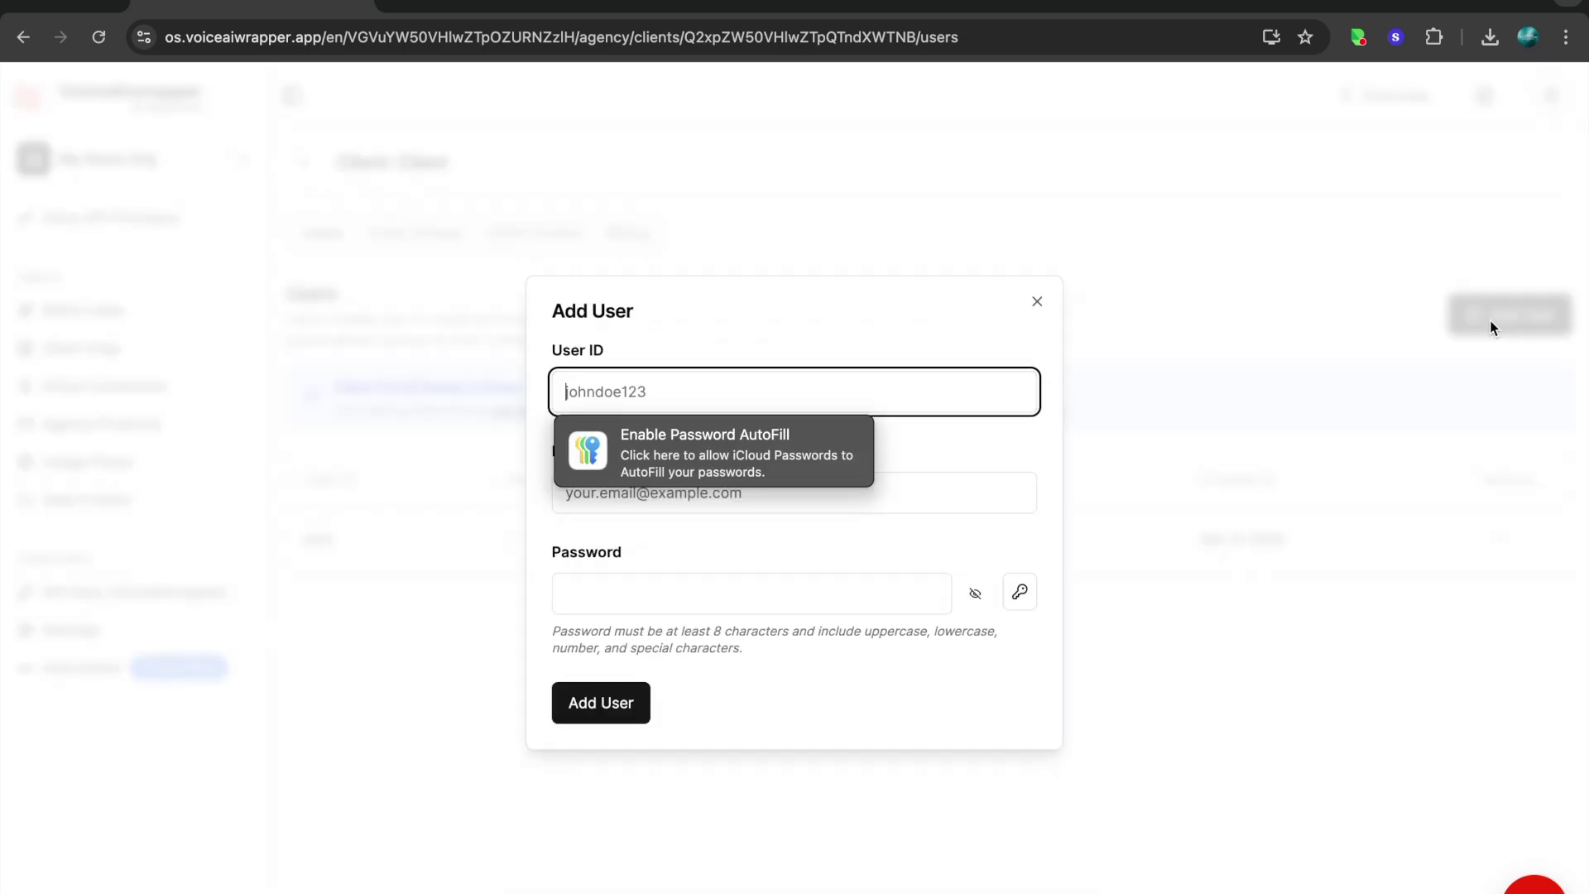
left_click(1037, 302)
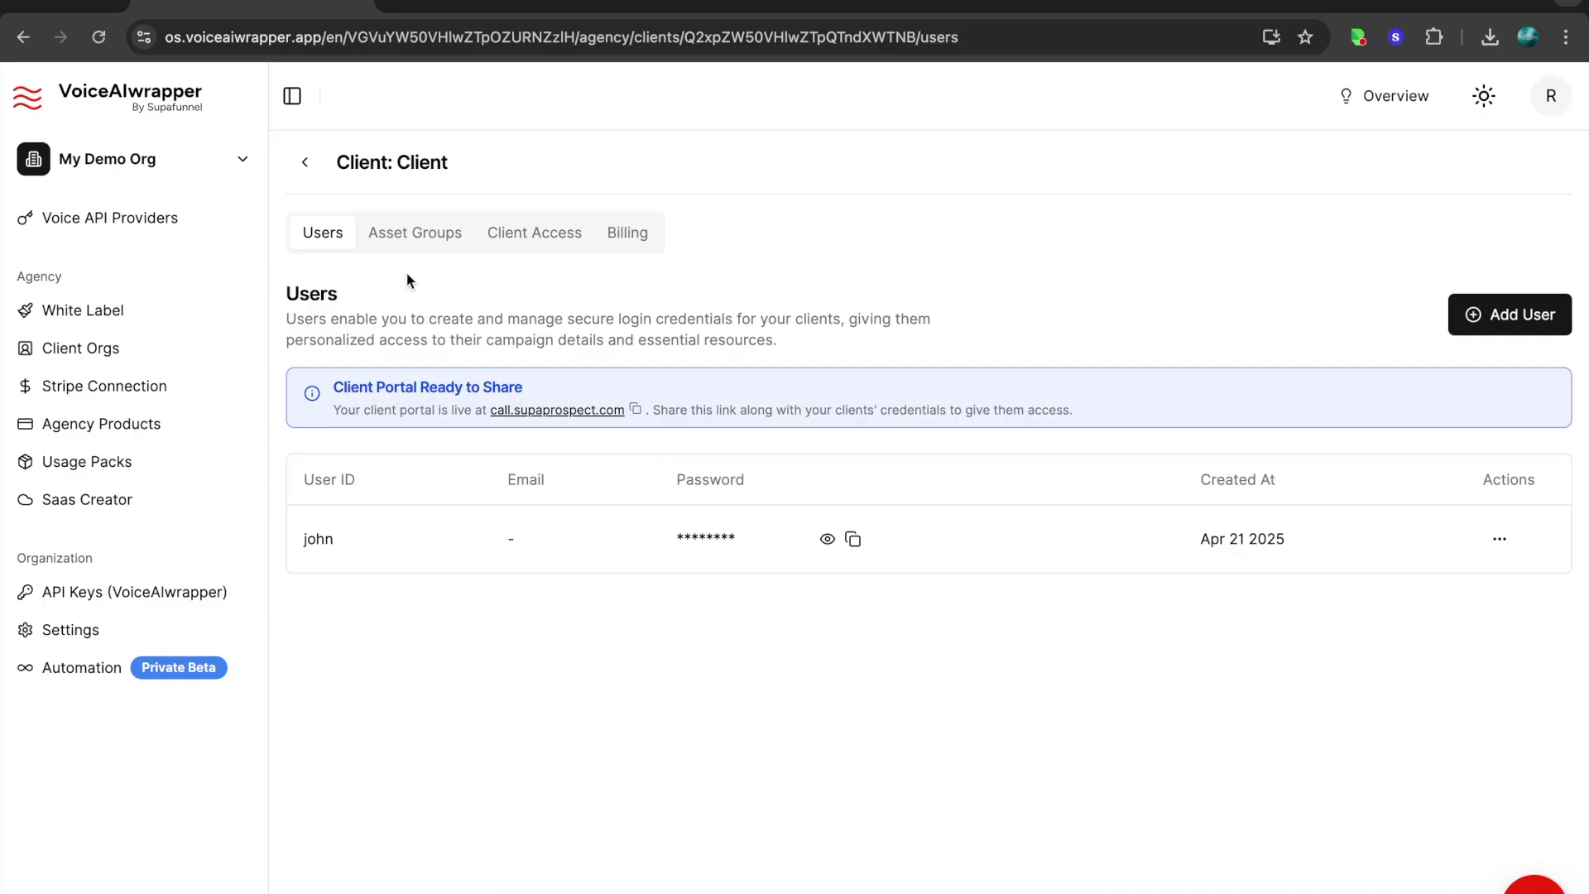
left_click(407, 236)
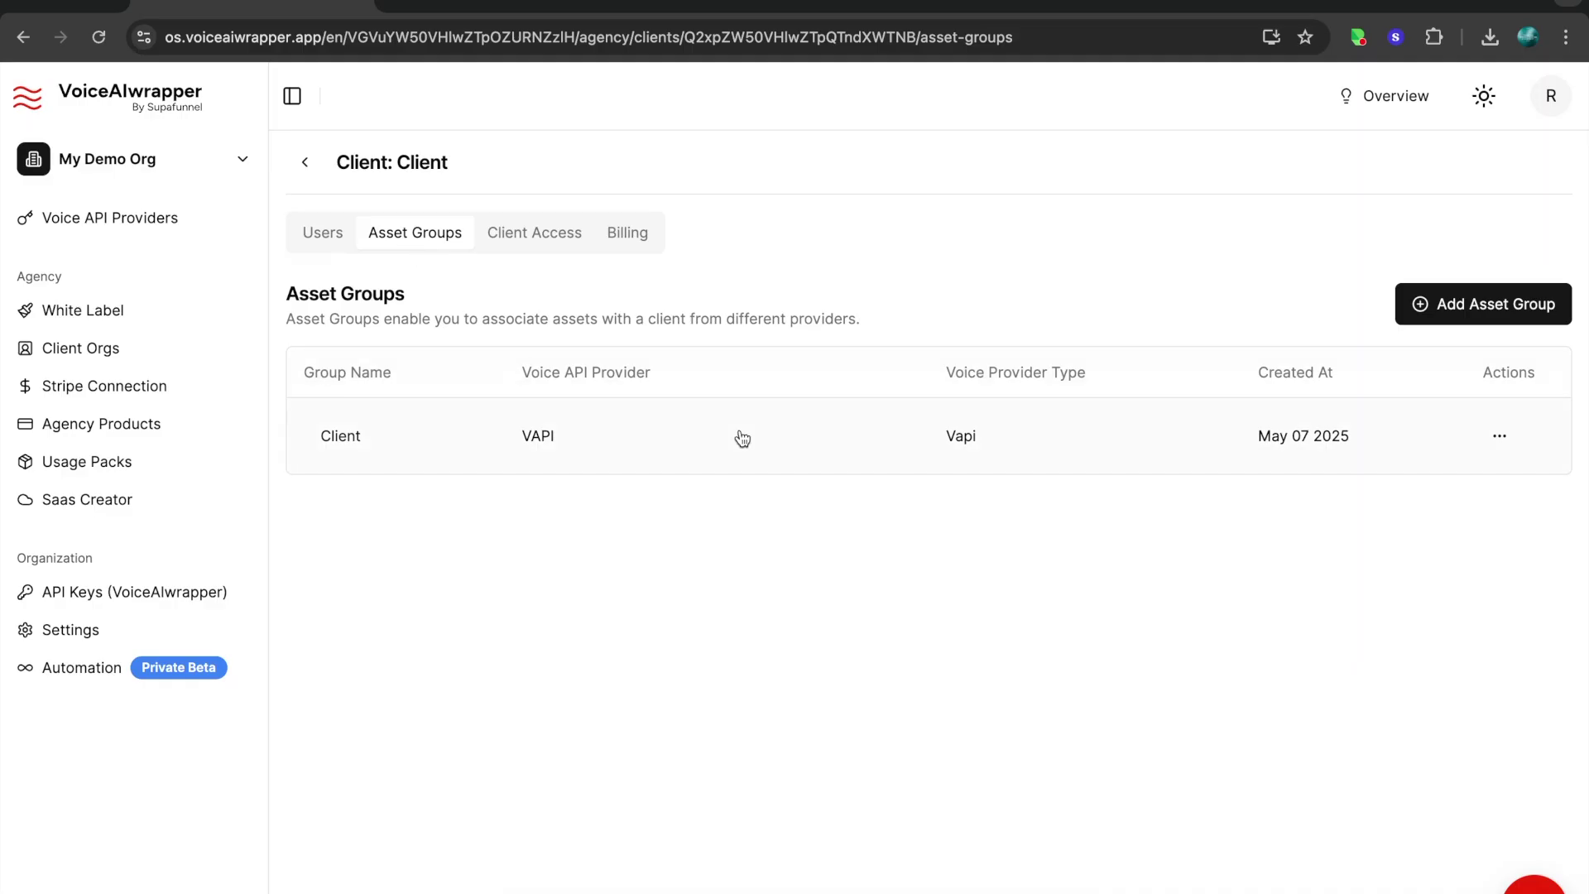
Step: Inspect the Client asset group's associations with the VAPI provider, then close the panel
left_click(357, 439)
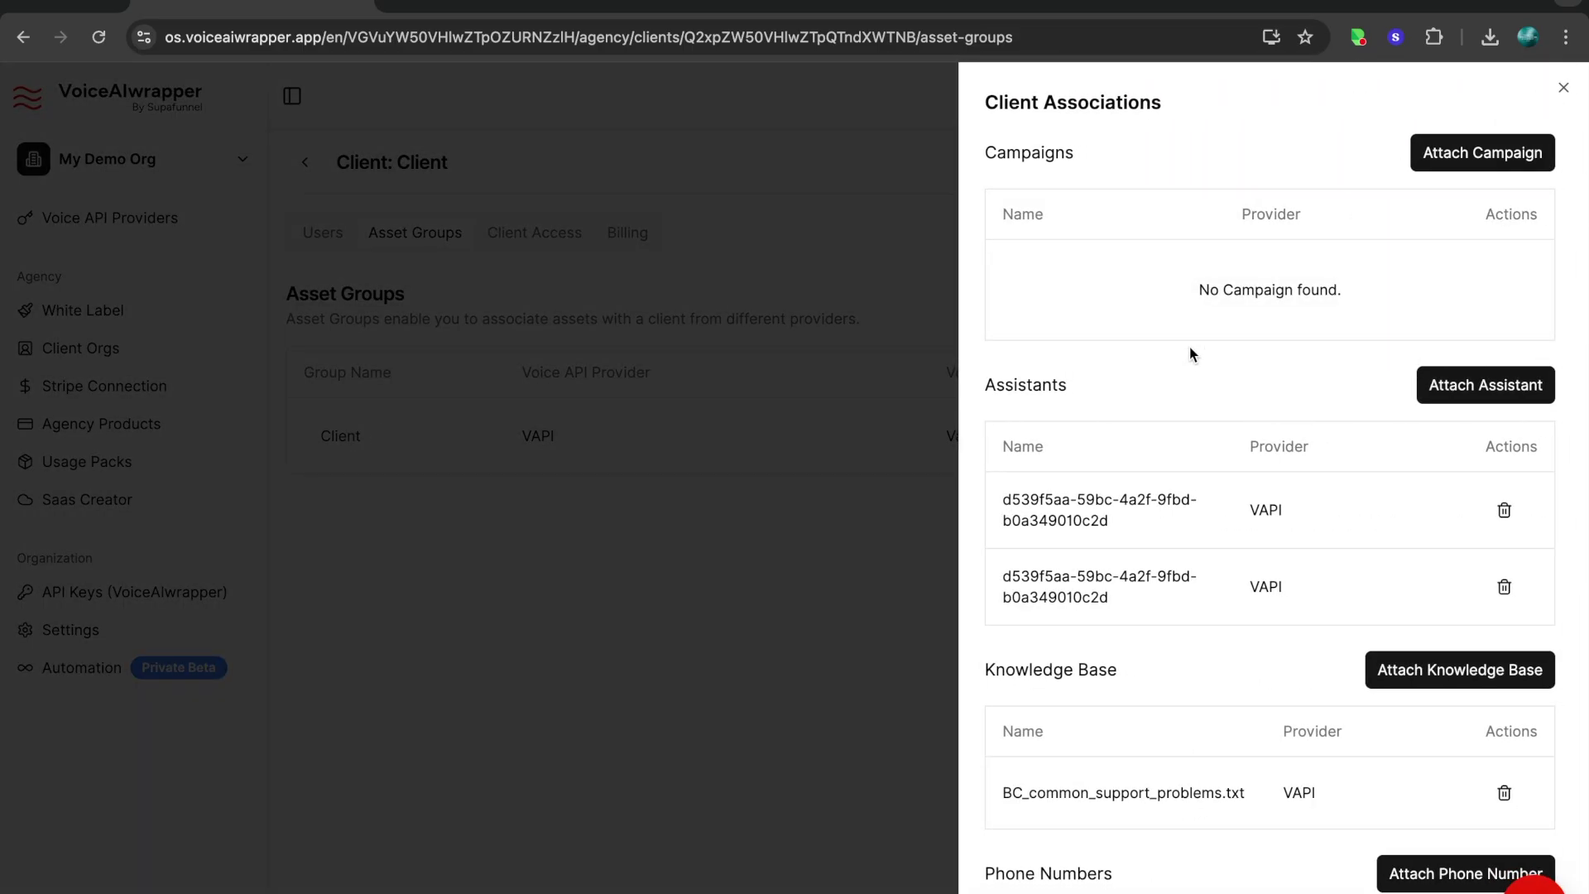
scroll(1190, 346, "down", 2)
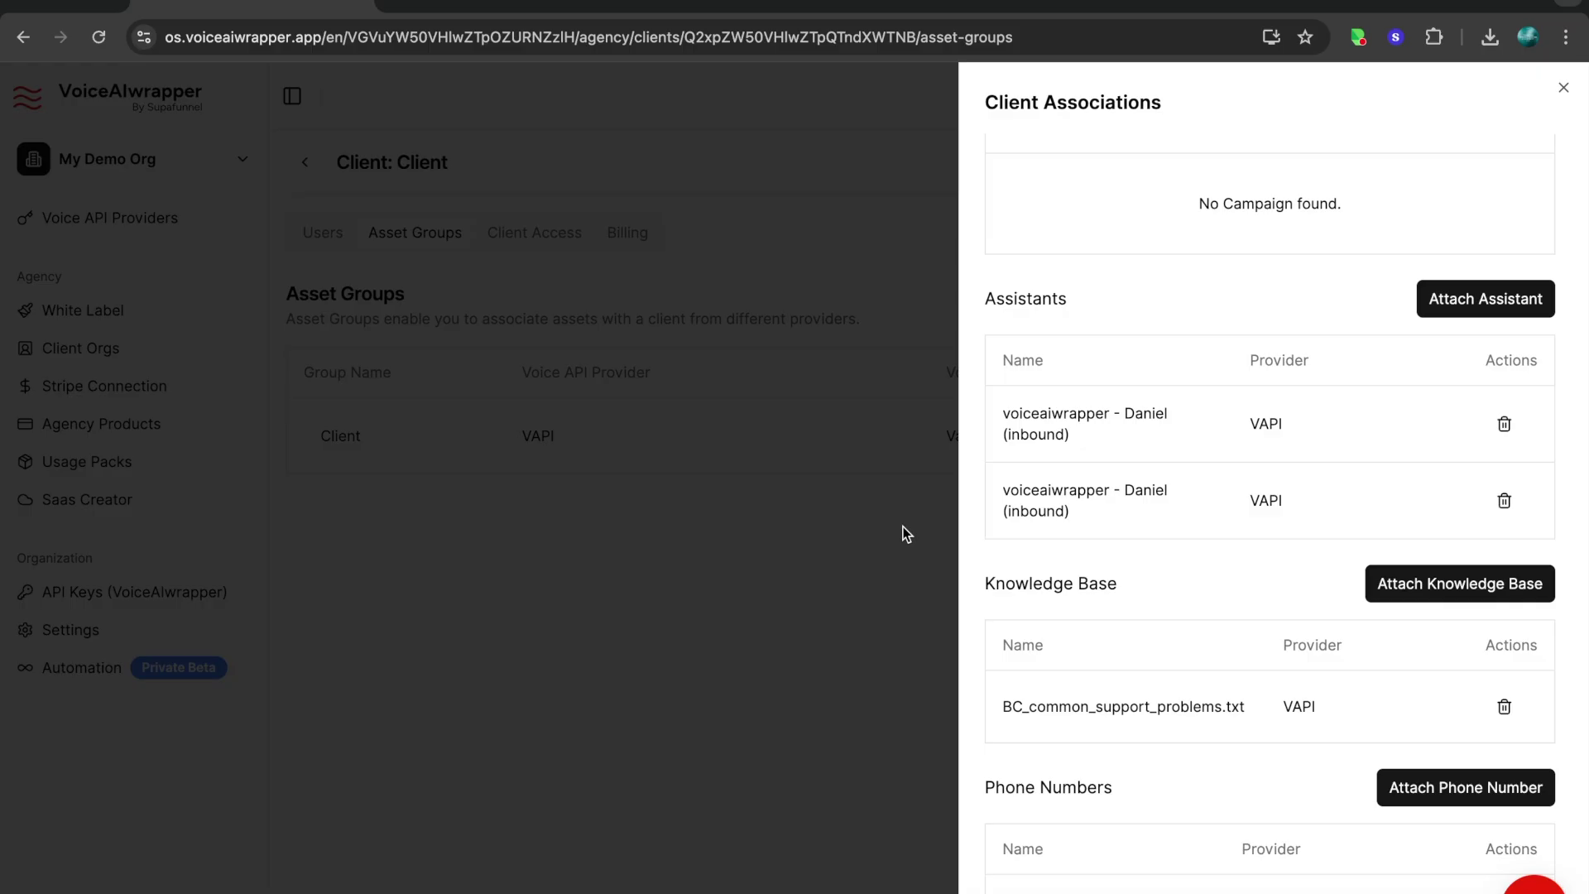
left_click(861, 594)
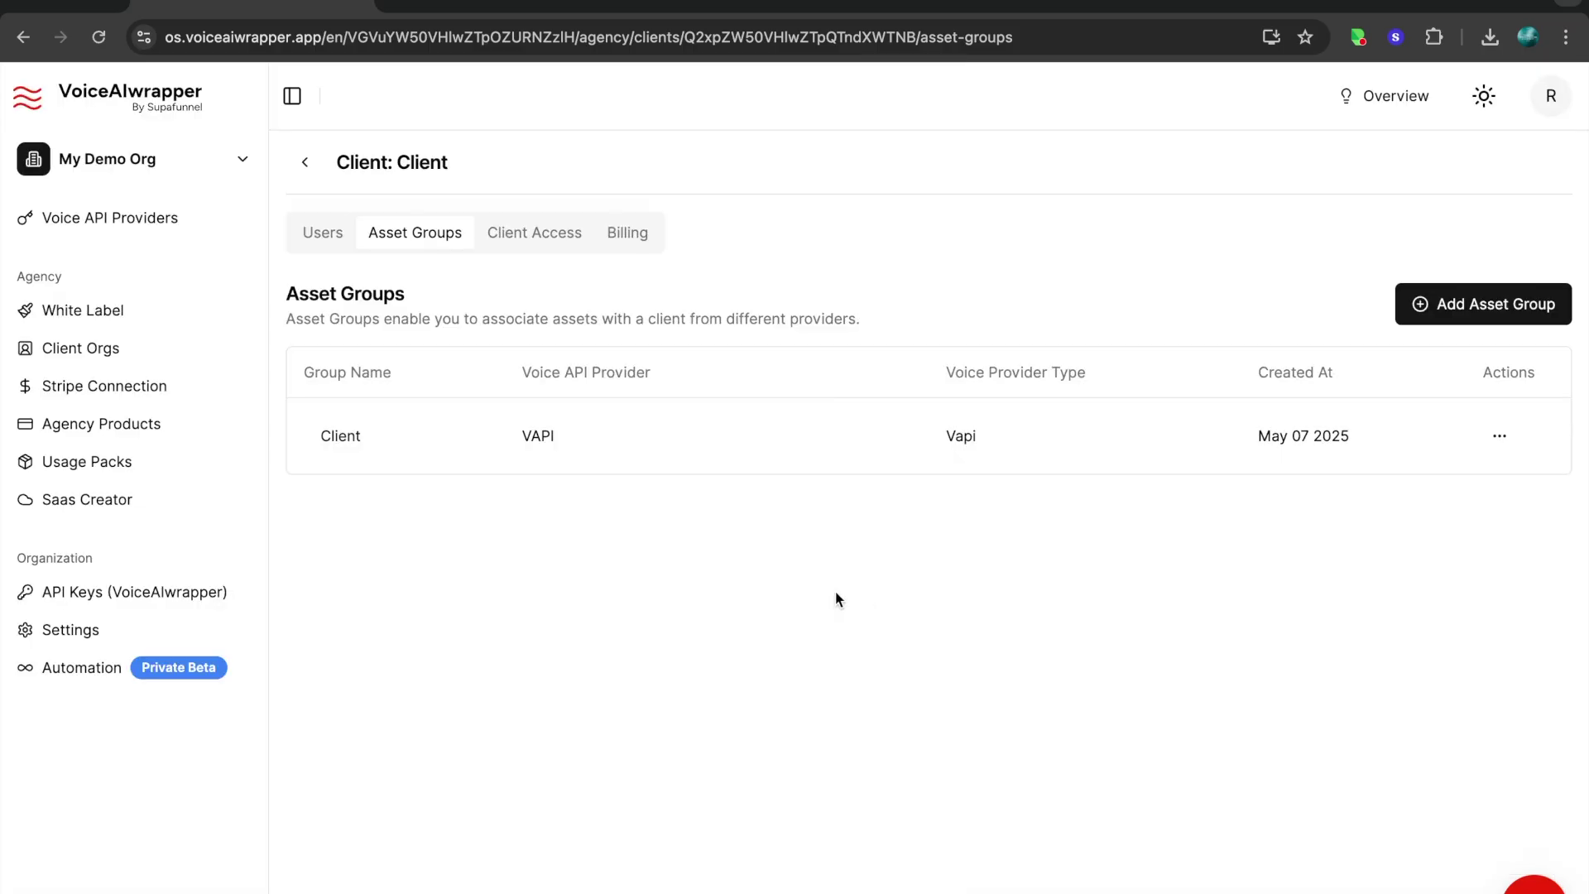
left_click(532, 233)
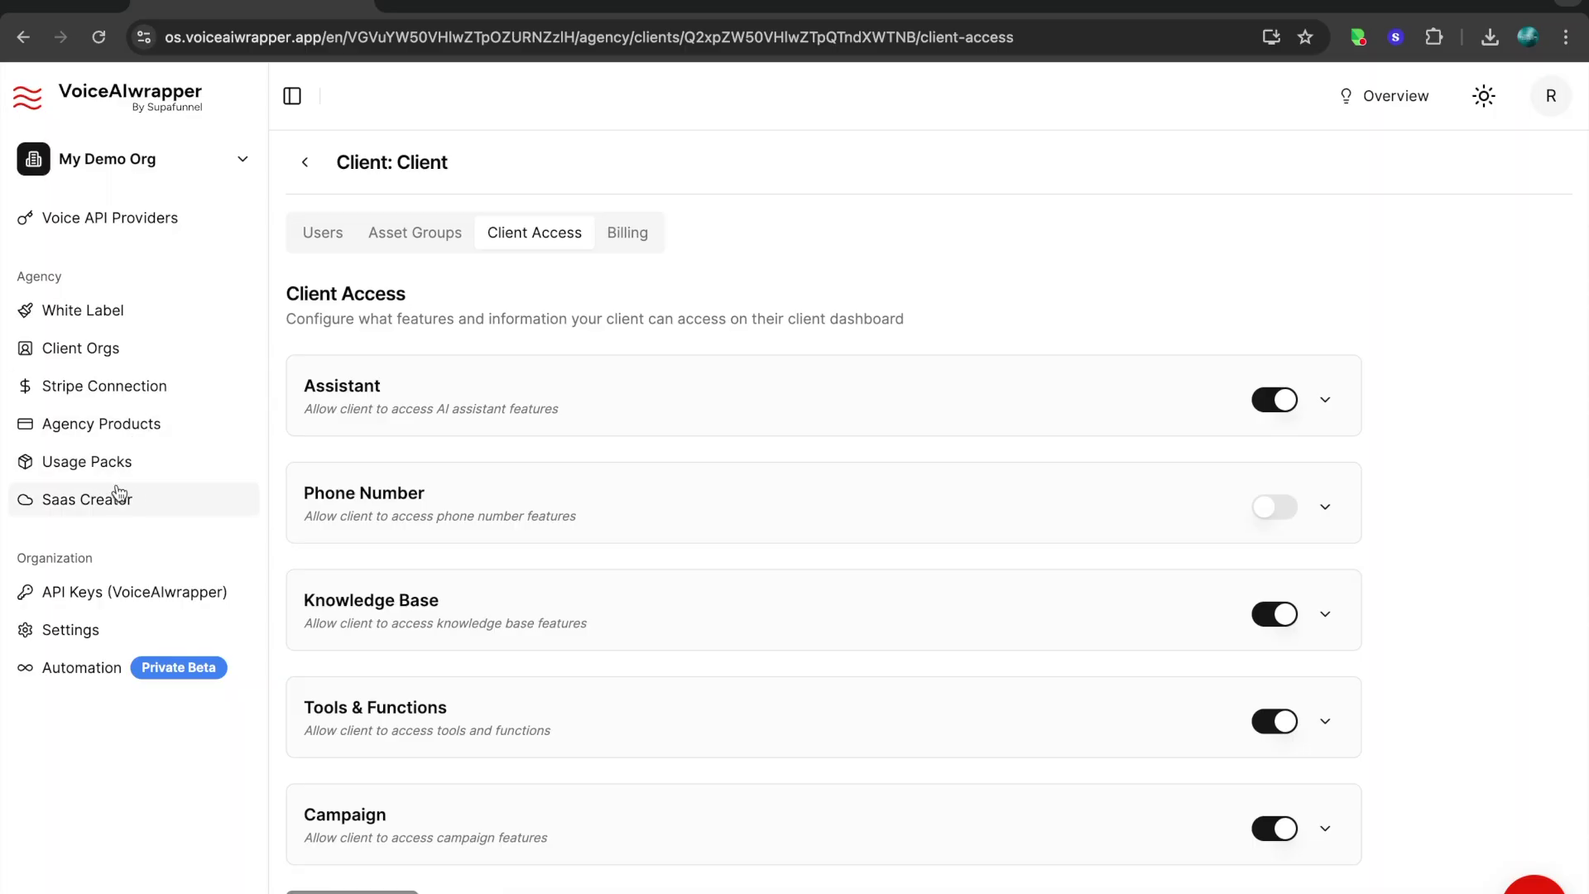
Step: Review the client's feature access: Assistant, Knowledge Base, Tools & Functions and Campaign on, Phone Number off
left_click(134, 393)
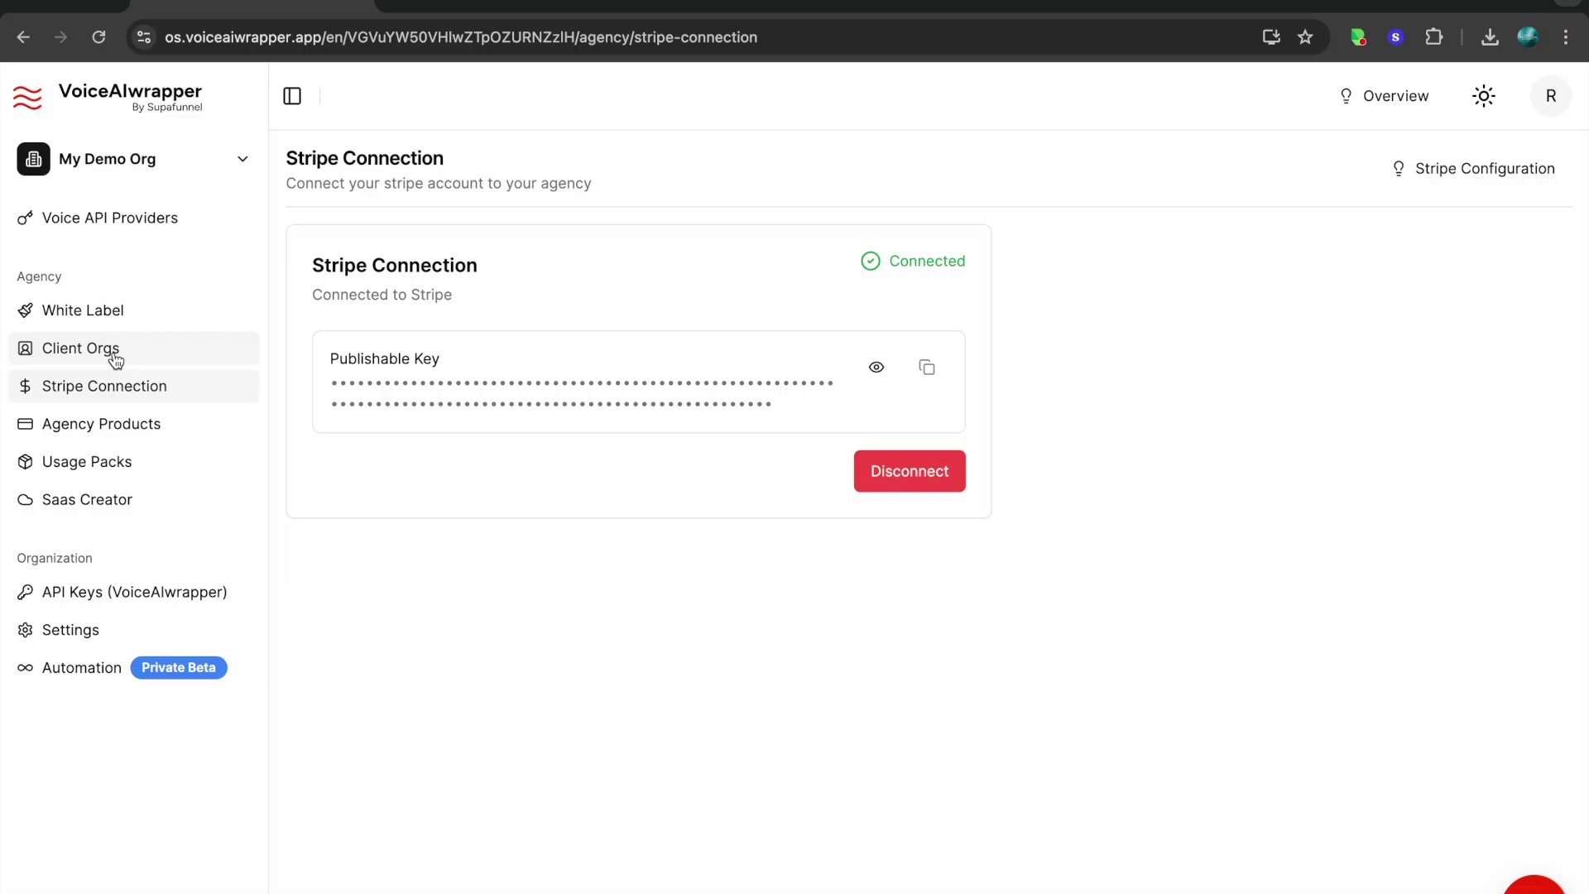
Step: Check the Client org's billing products, showing Plan A at 100 USD per month
left_click(114, 356)
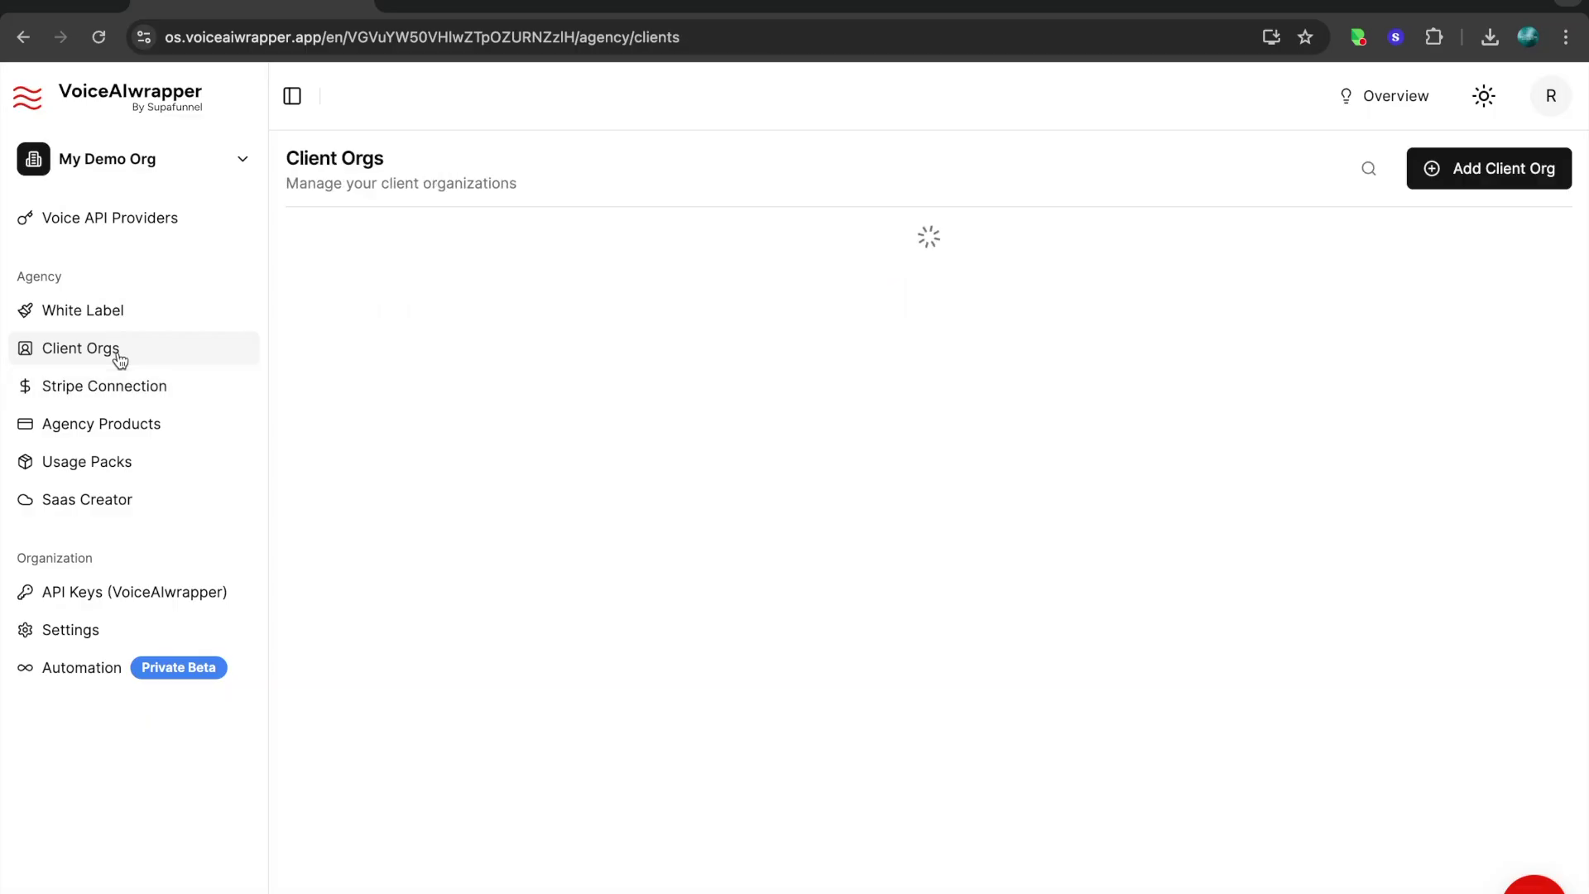
left_click(343, 317)
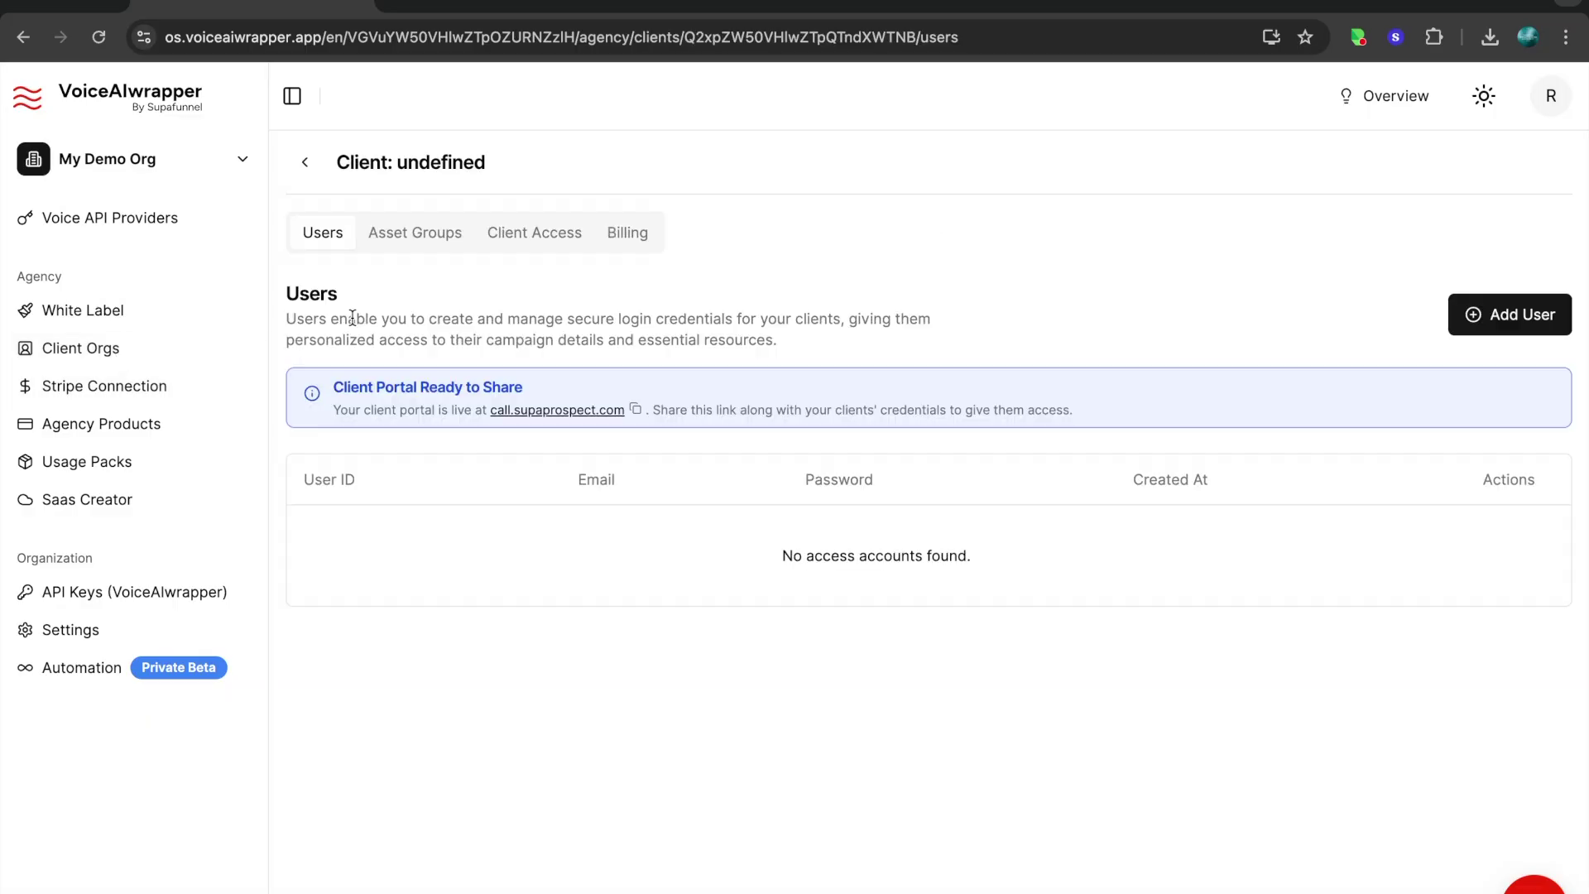
left_click(644, 245)
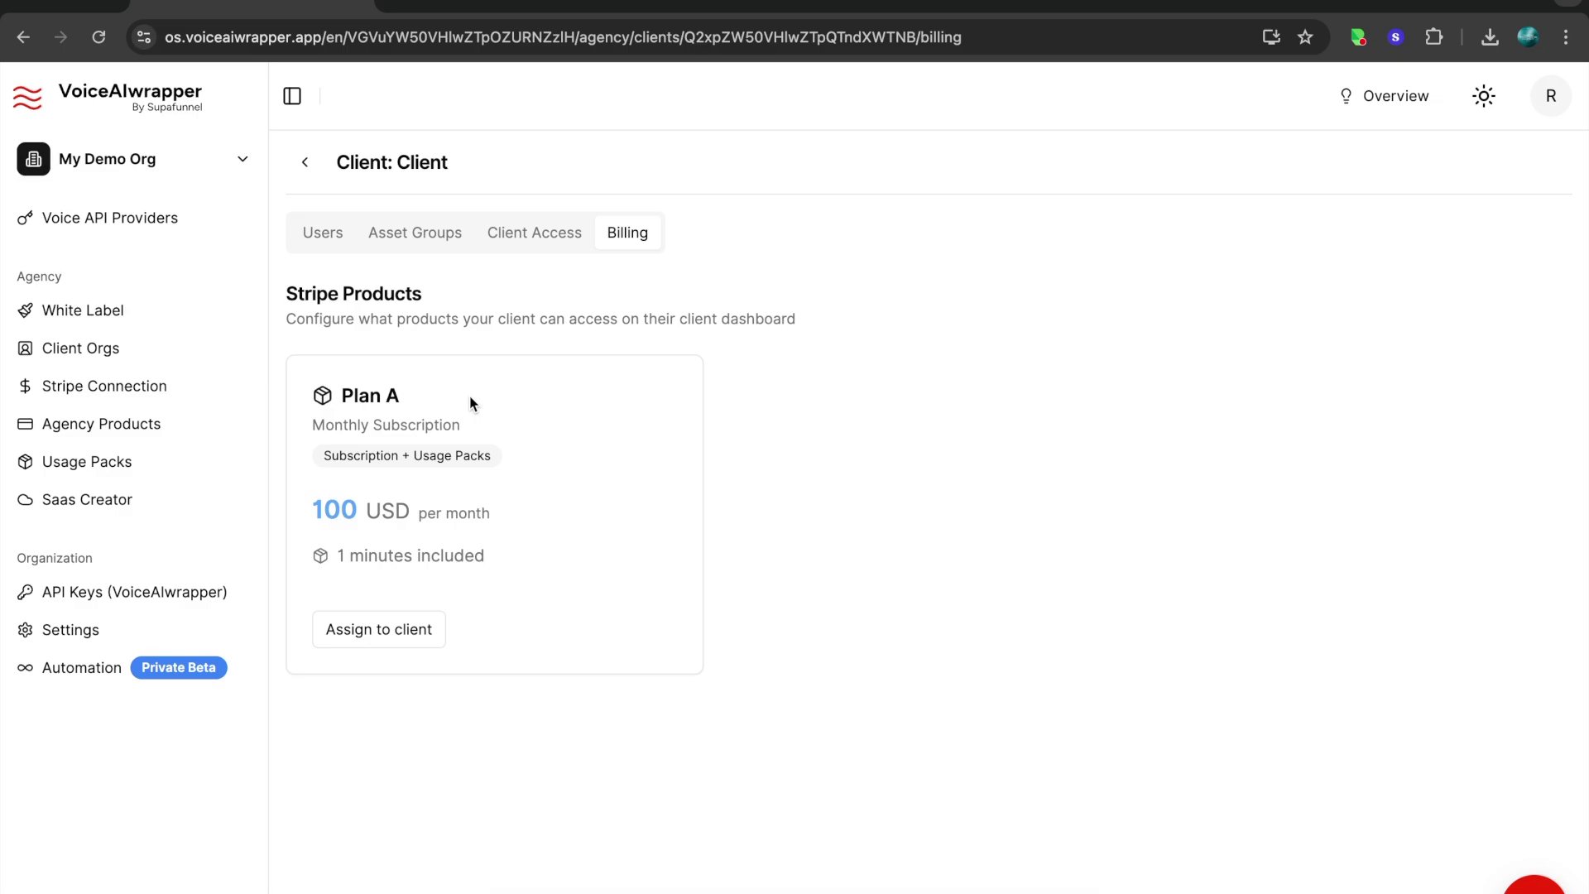
left_click(167, 437)
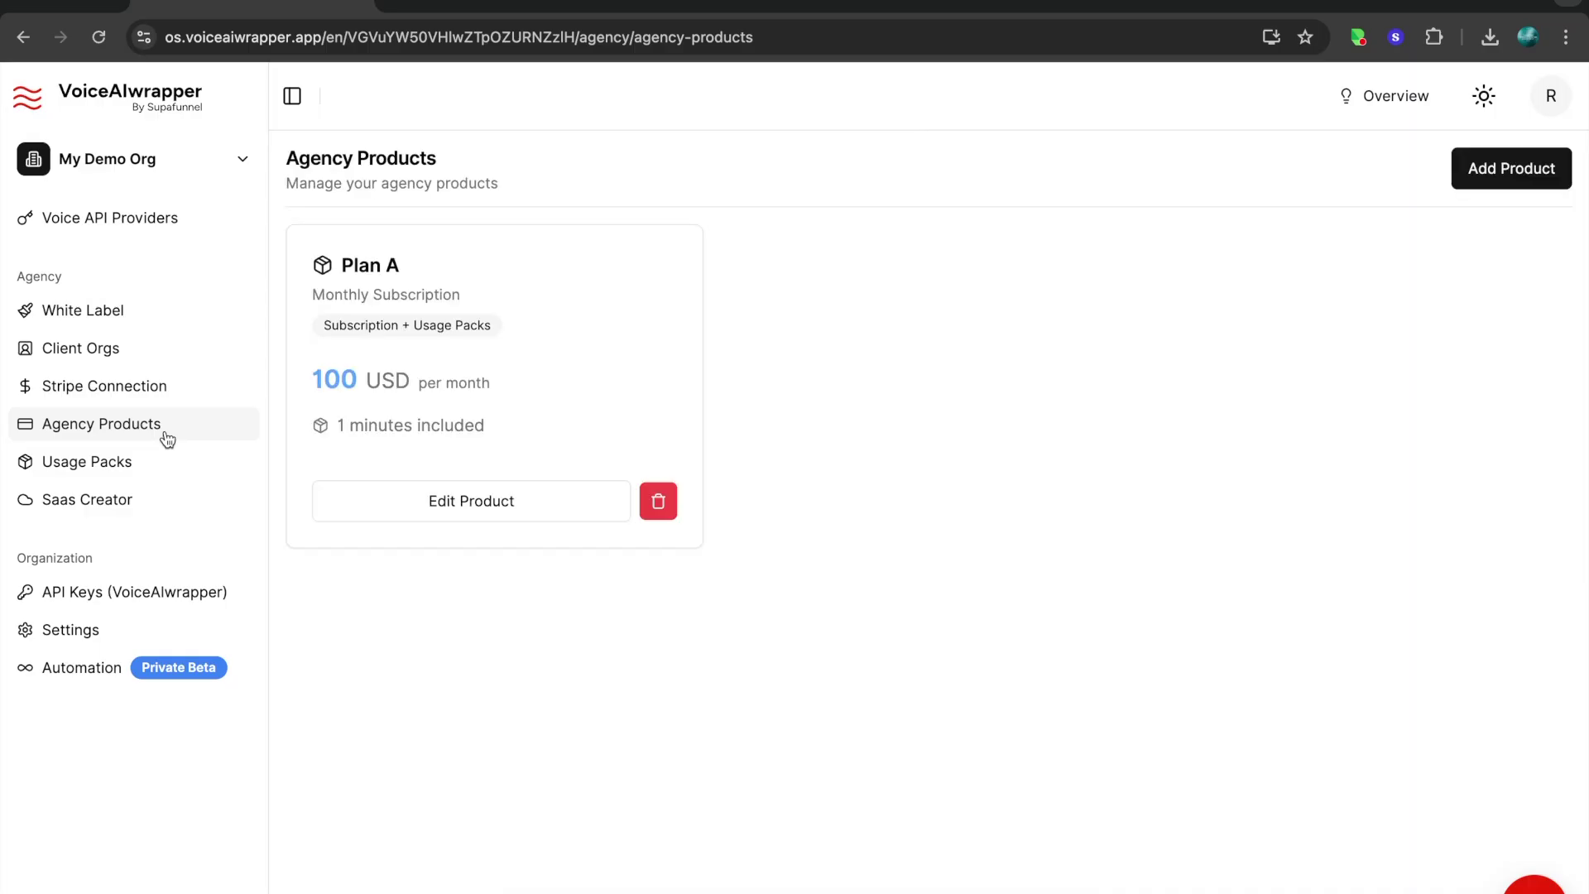
Step: Try Subscription + Overage and Subscription + Usage Packs pricing on a new product, discarding it unsaved
left_click(1492, 176)
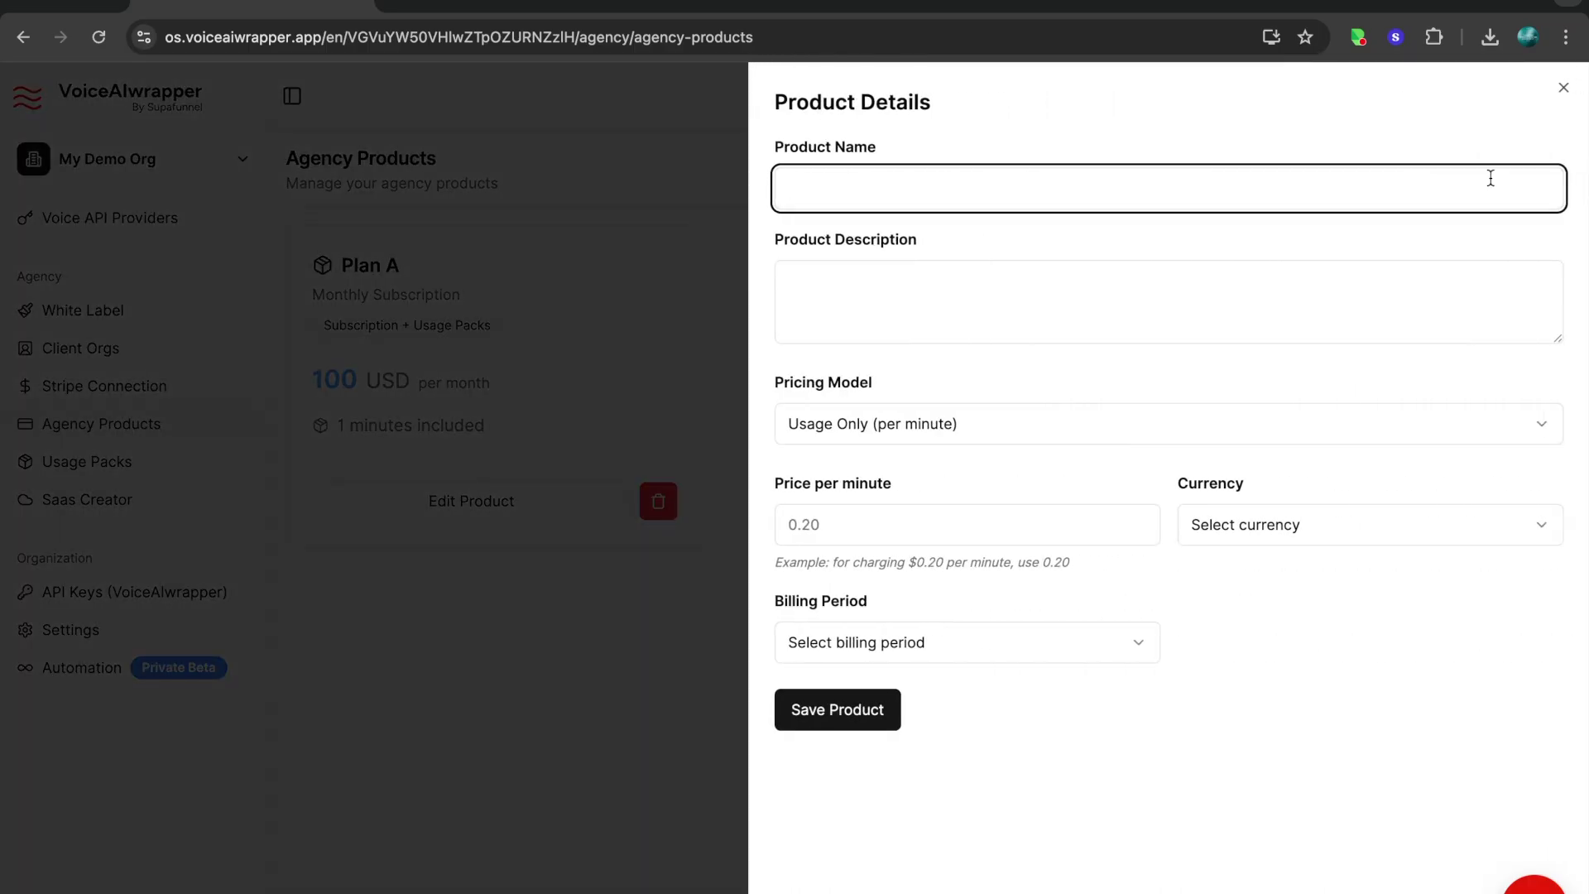
left_click(891, 424)
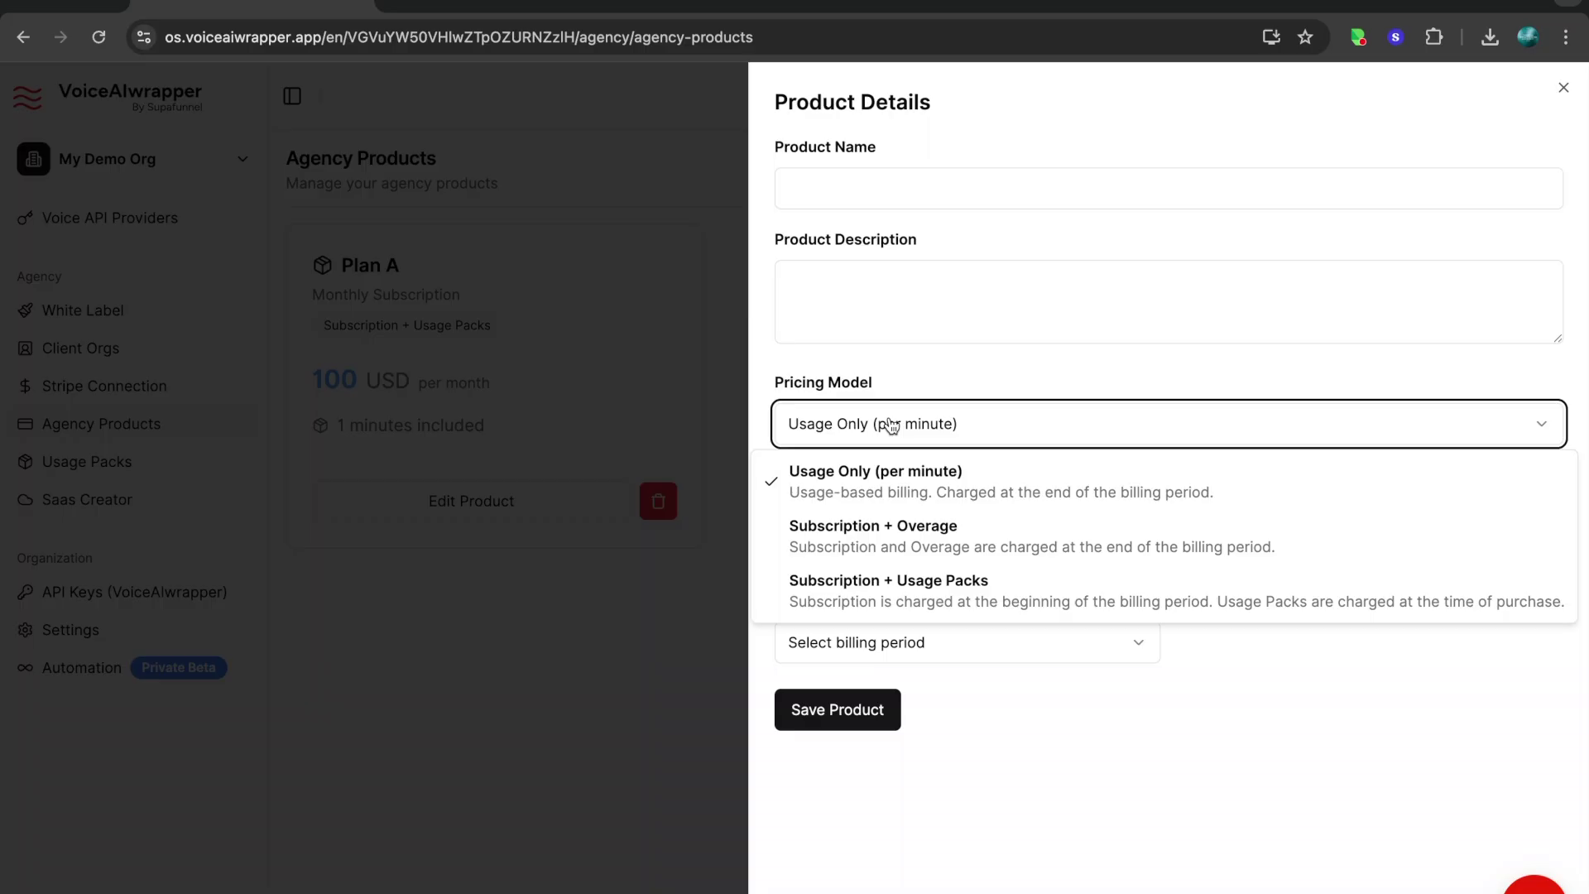
left_click(891, 424)
left_click(906, 431)
left_click(893, 534)
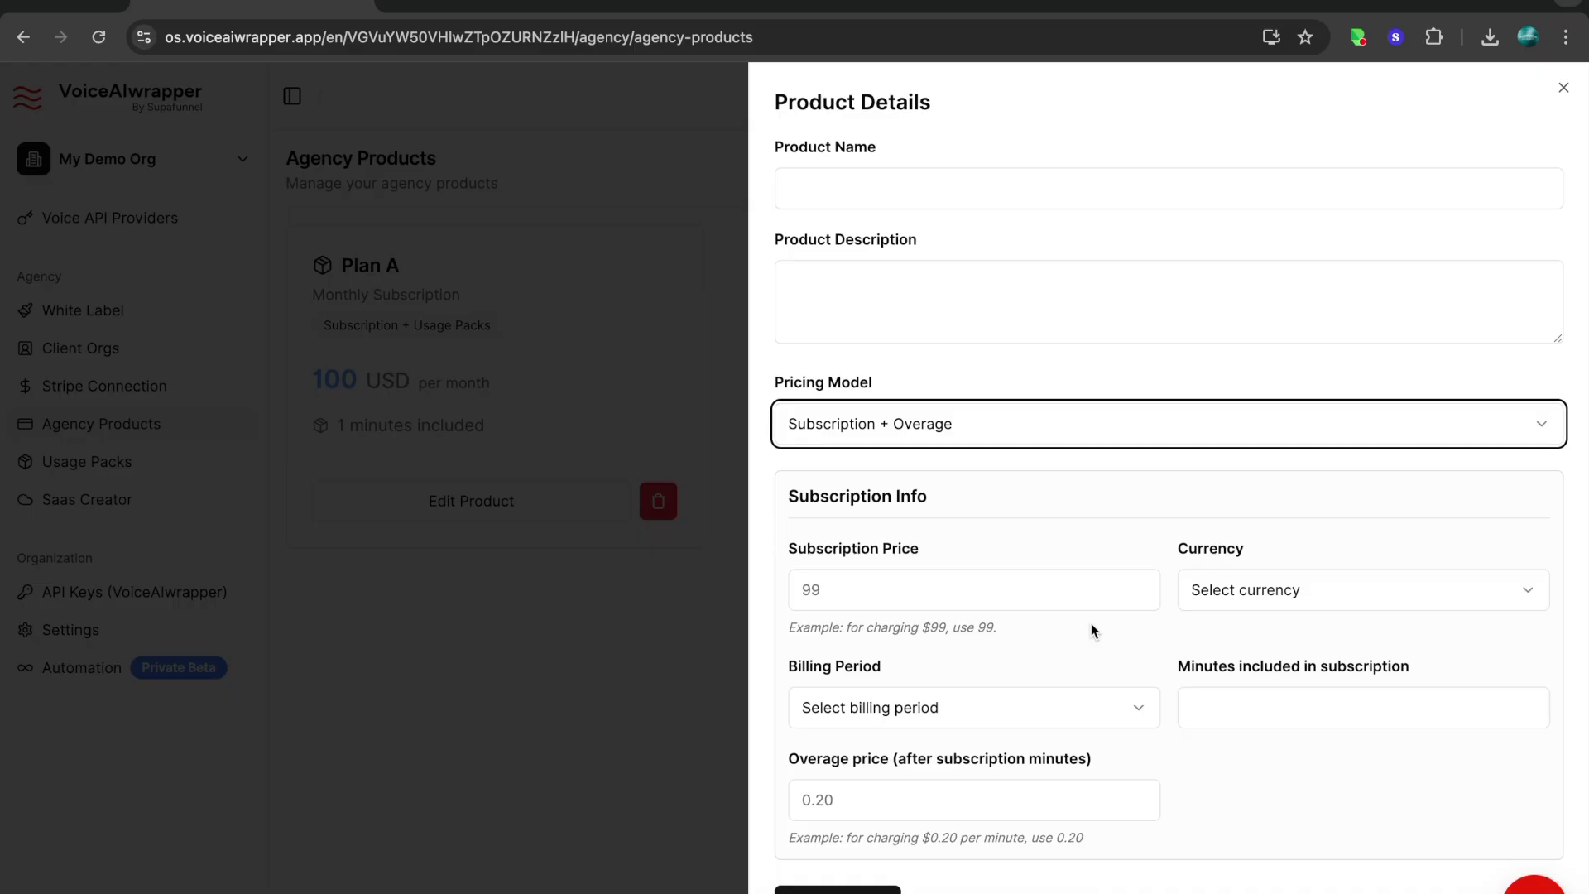
left_click(1058, 441)
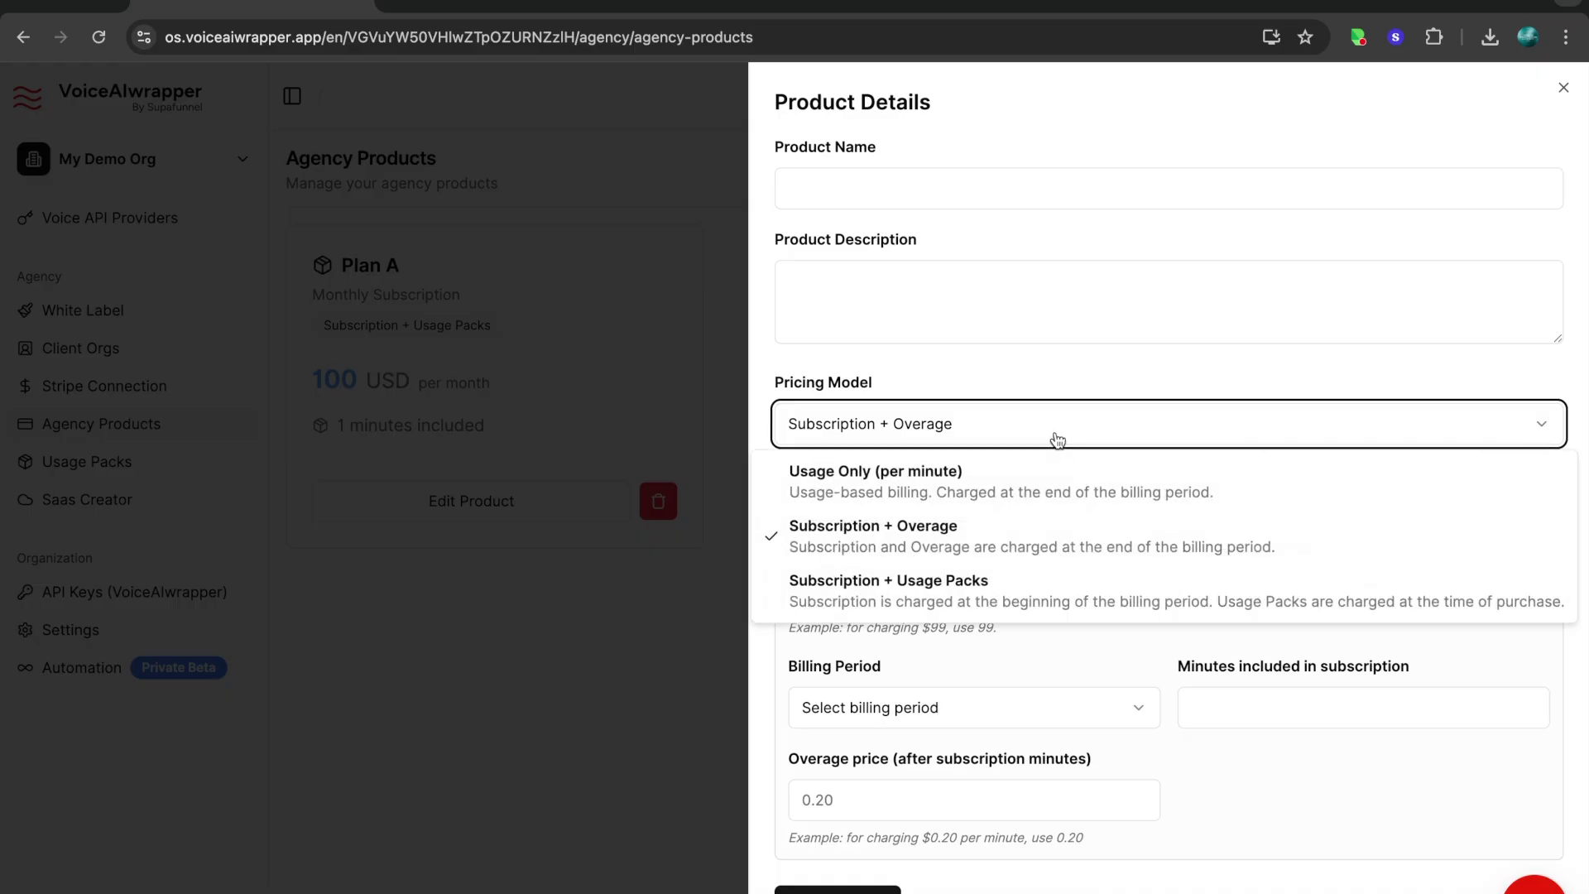
left_click(966, 596)
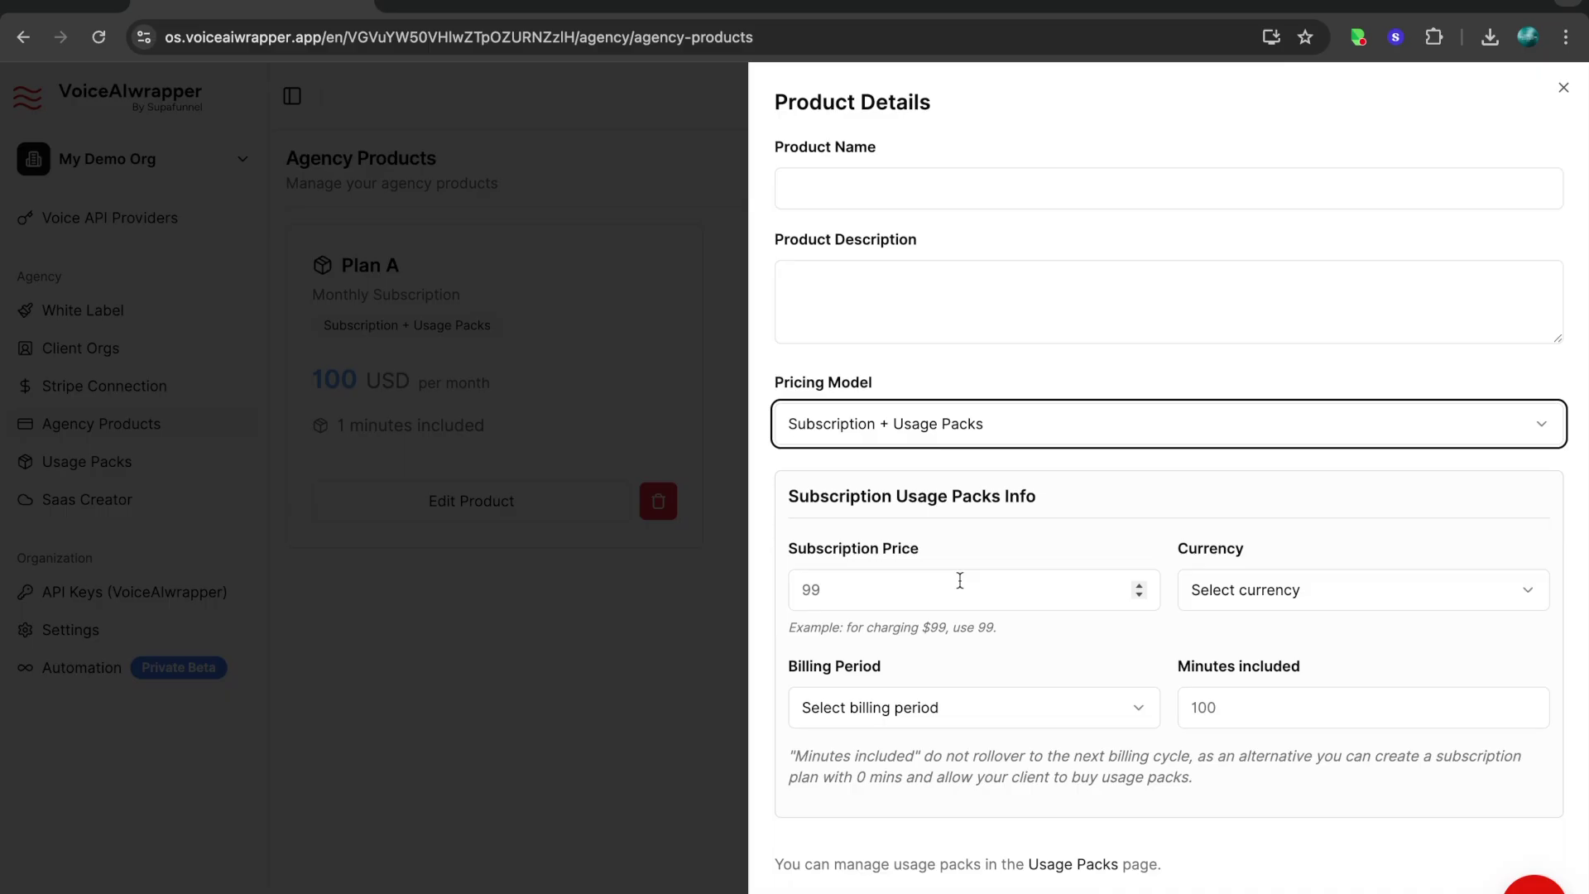
left_click(1563, 88)
left_click(121, 462)
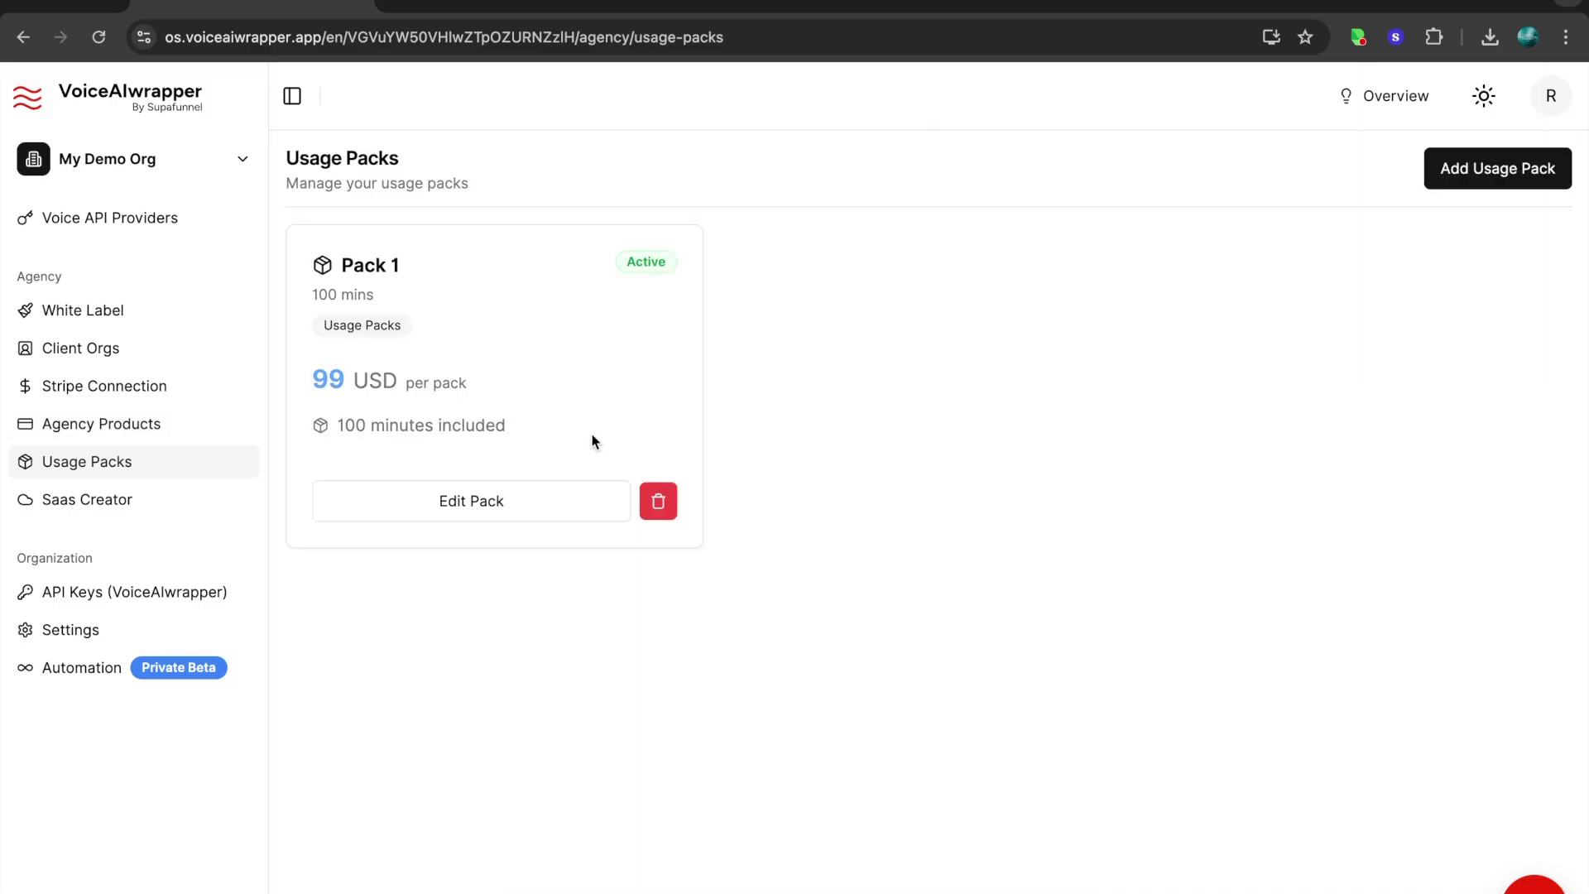
left_click(1457, 175)
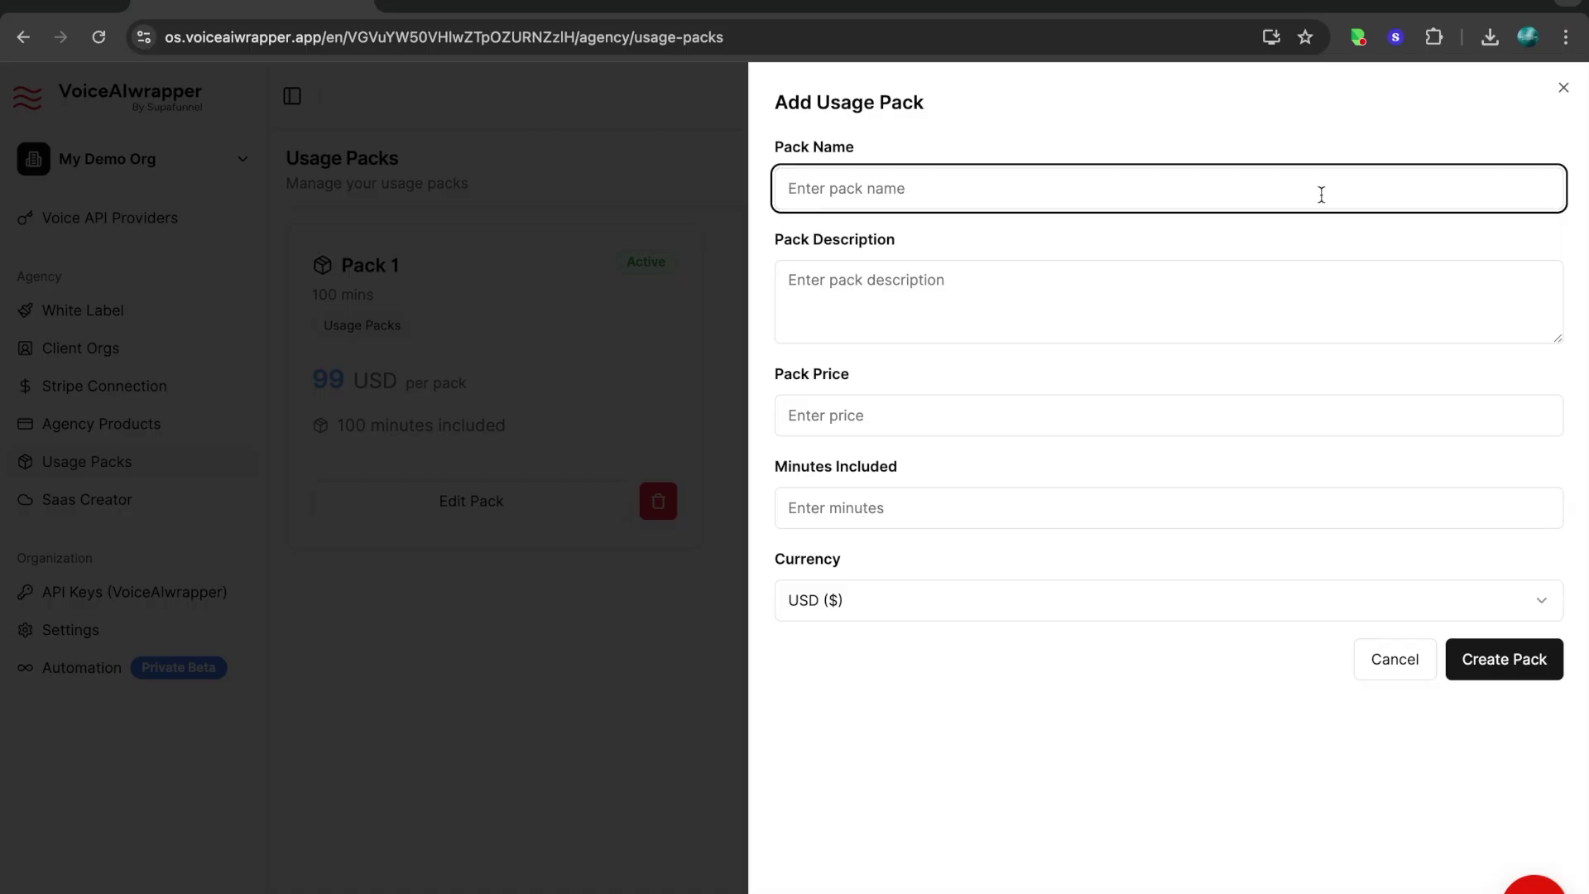
left_click(1563, 88)
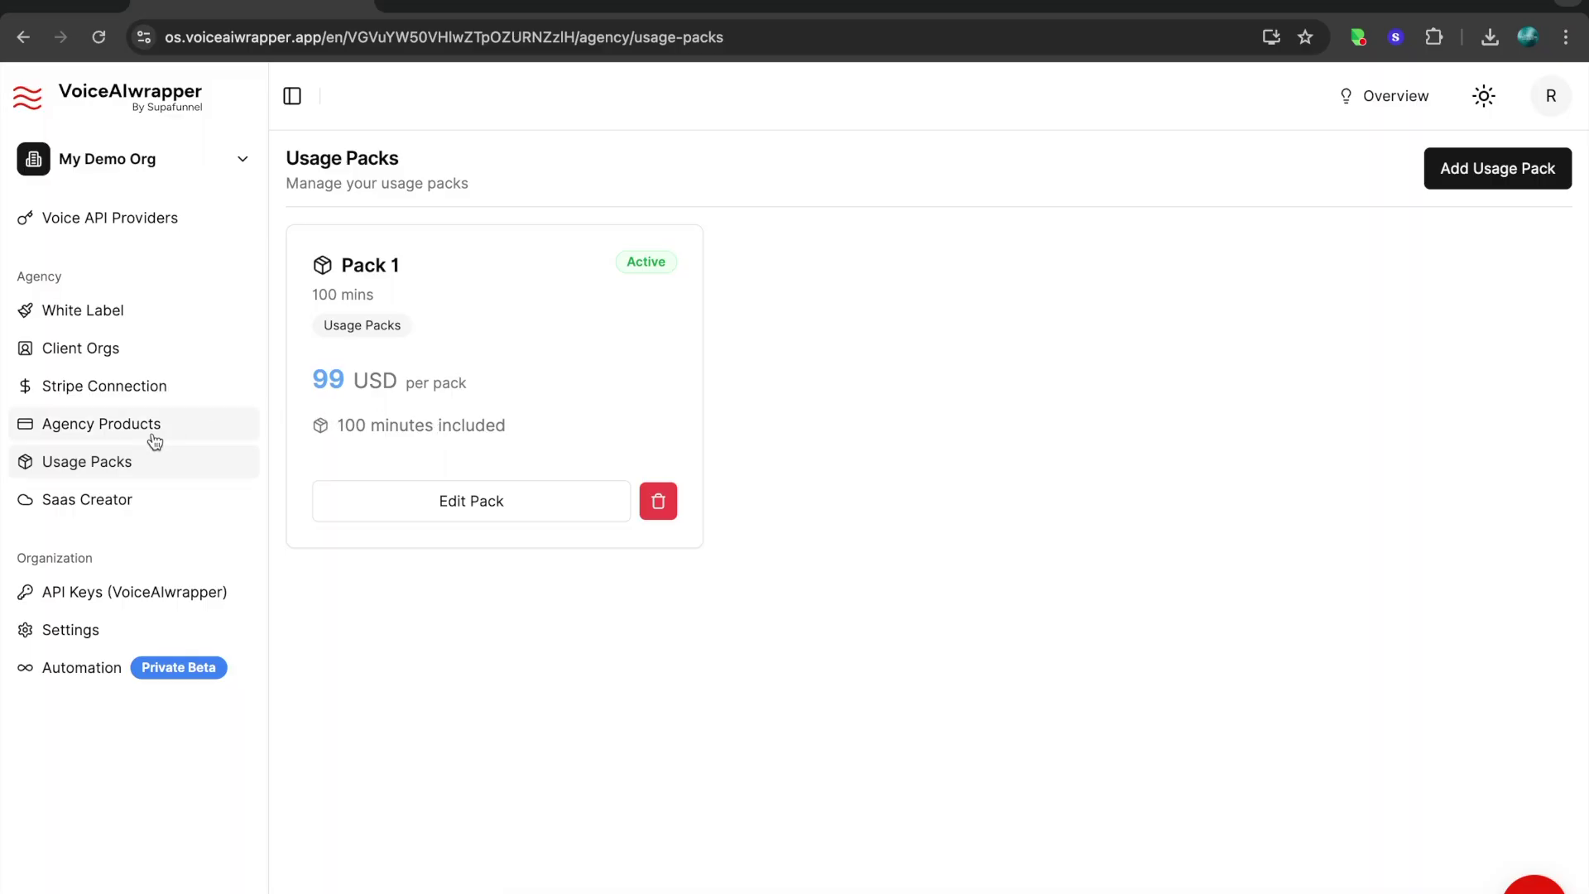
left_click(115, 505)
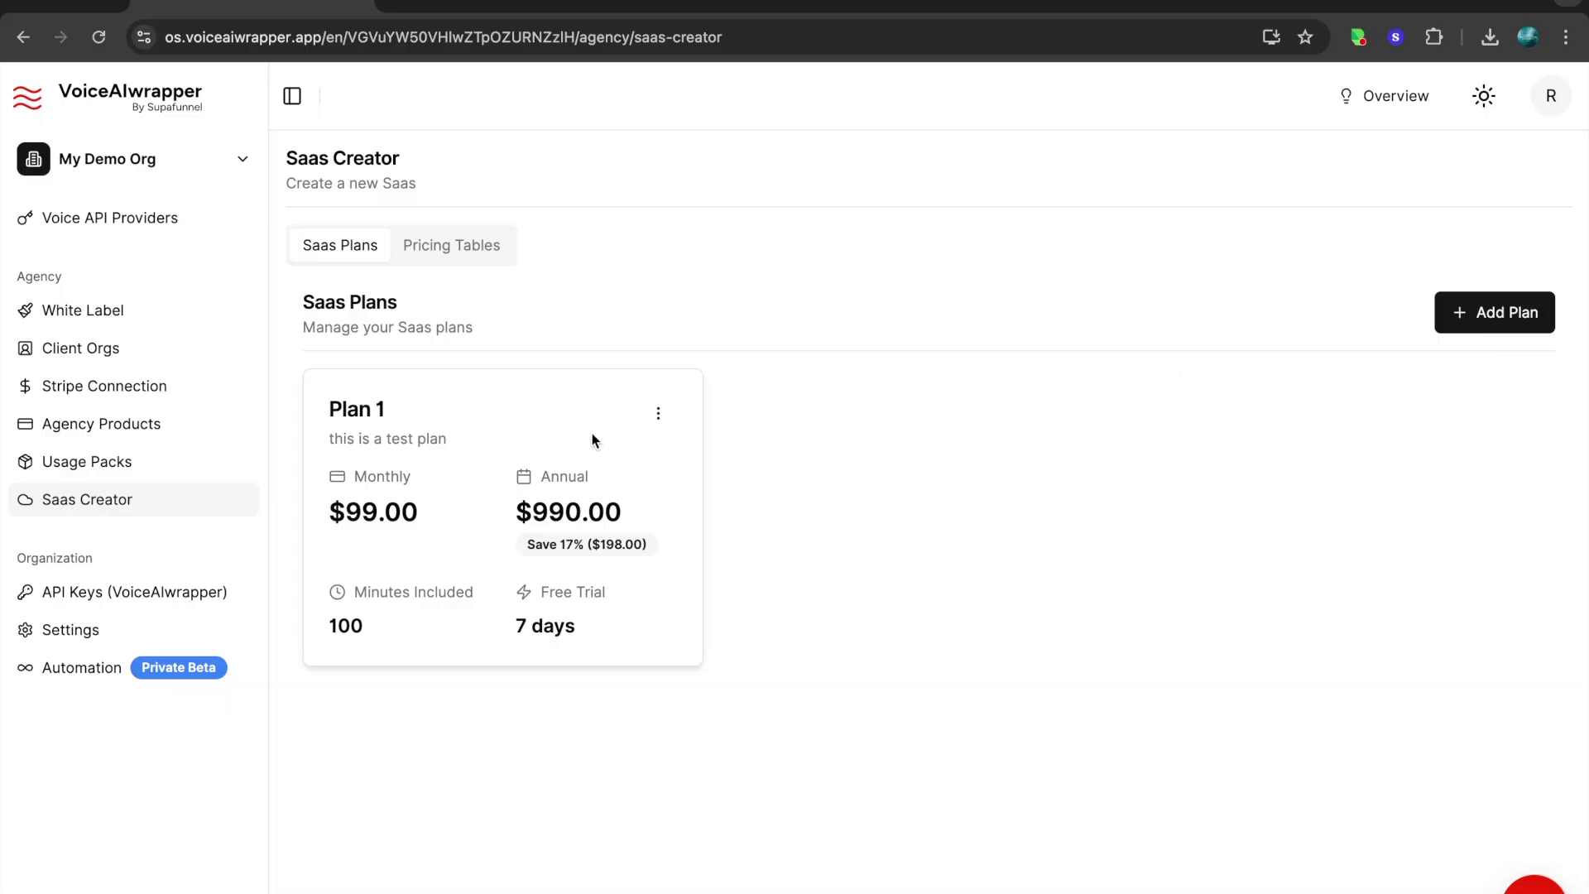
Step: Preview the Test table from the Pricing Tables list, showing Plan 1 at $990.00 per year annually
left_click(481, 259)
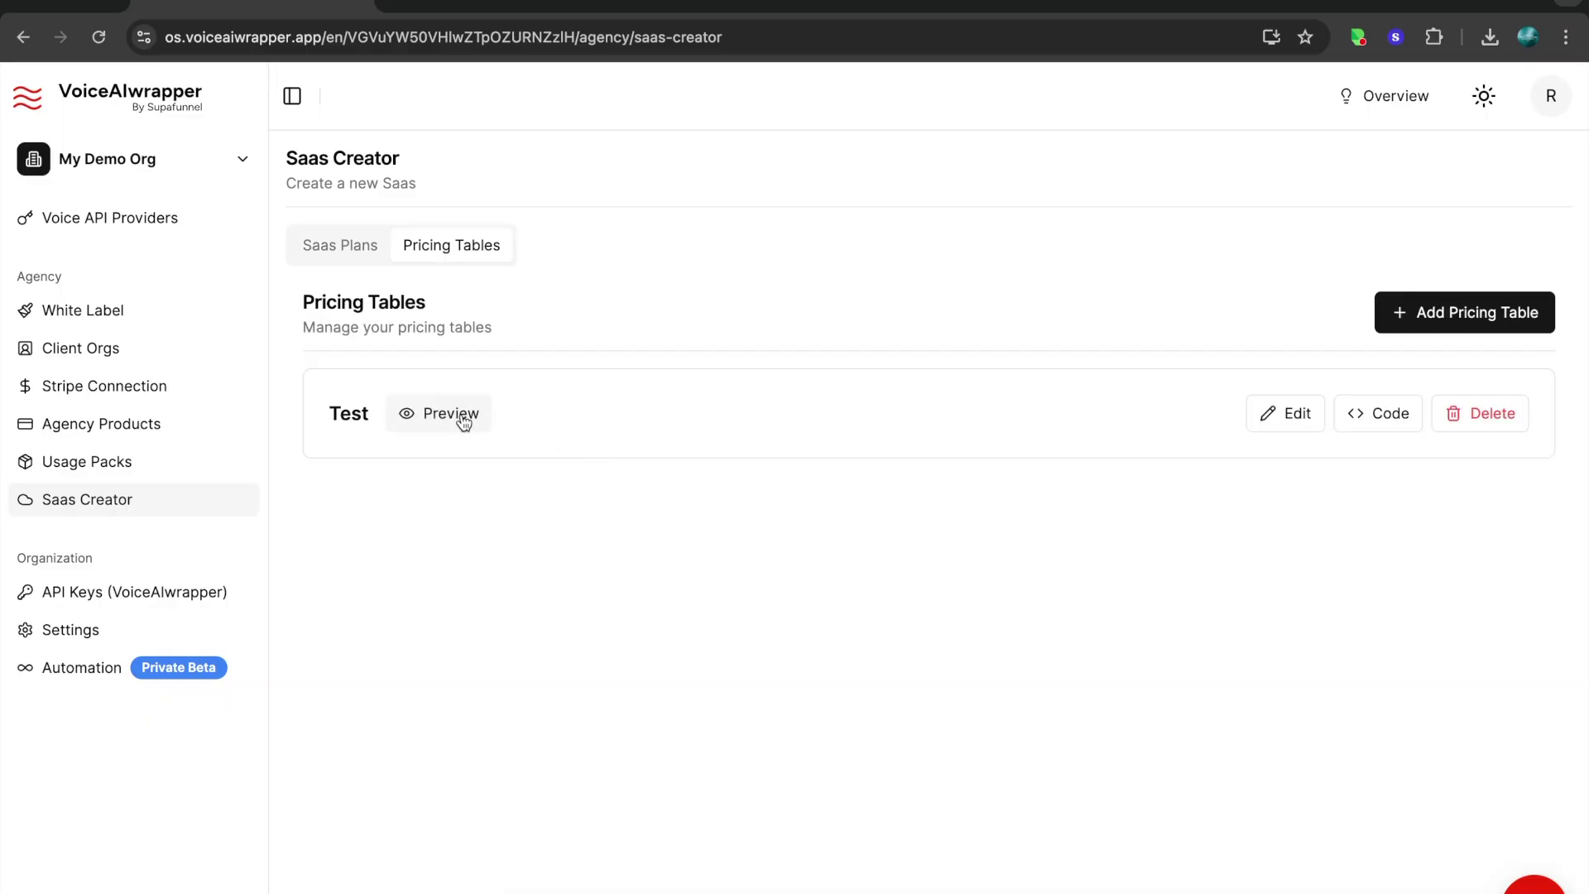
left_click(461, 418)
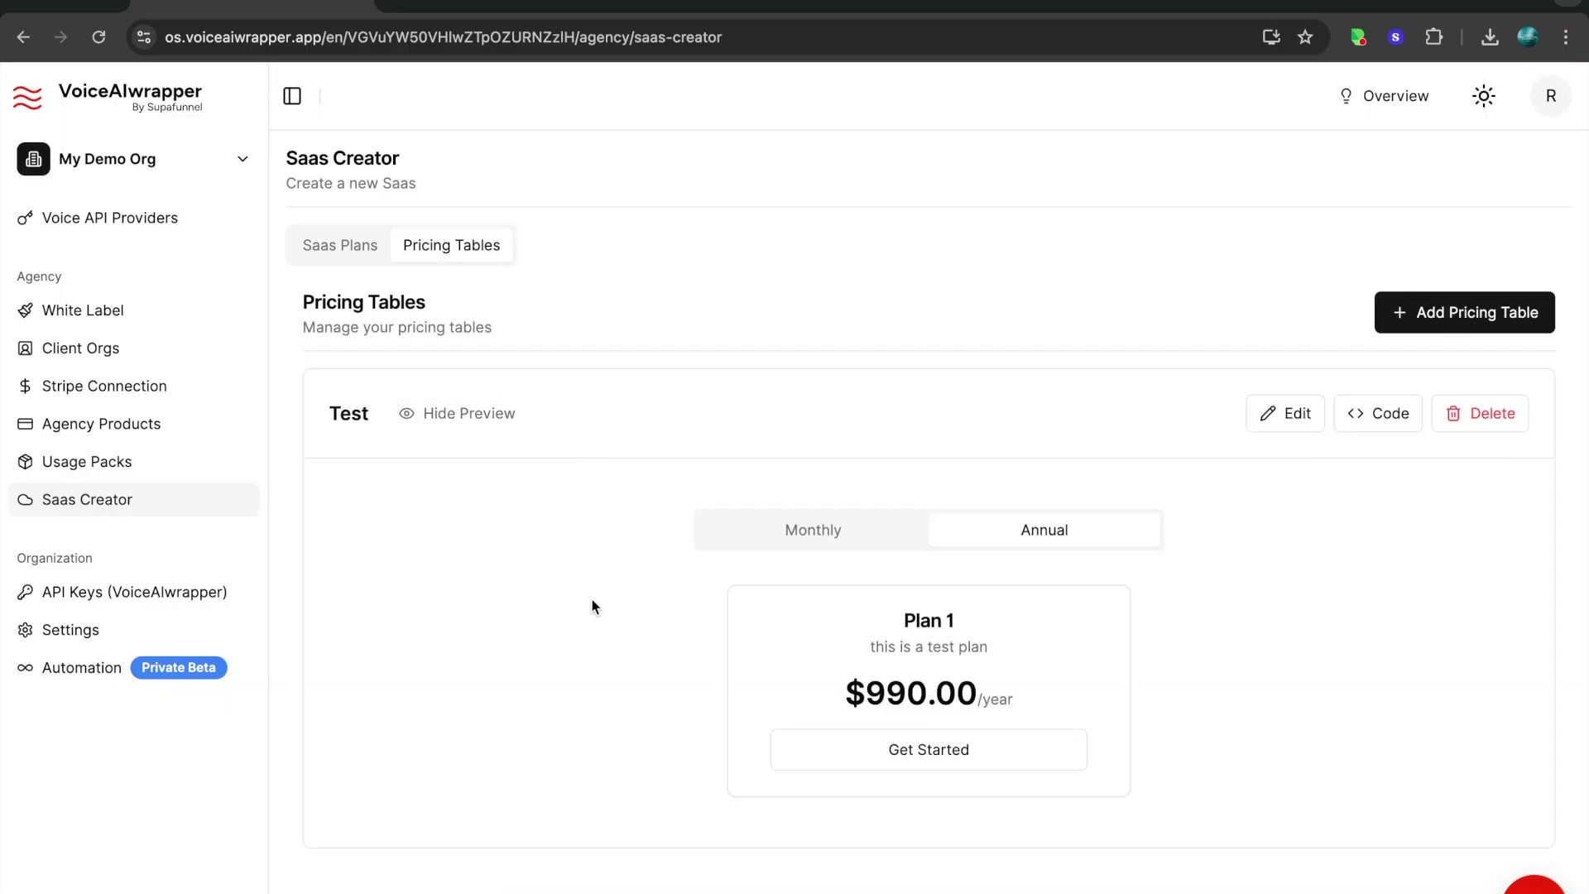